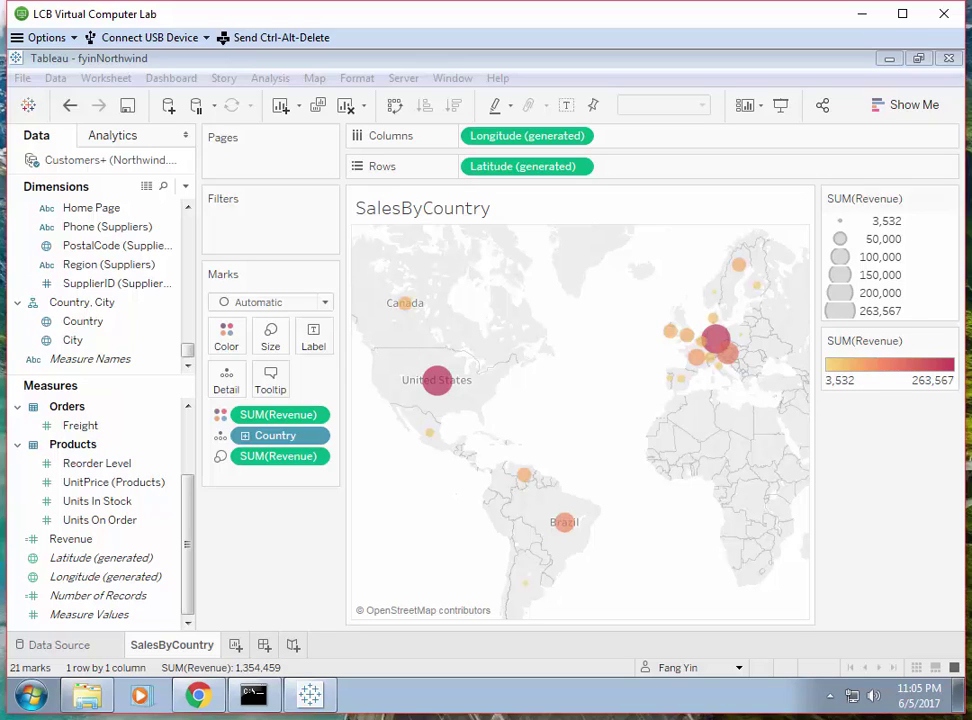
Step: On a new worksheet, chart SUM(Revenue) by YEAR(Order Date) as a Show Me line chart
click(235, 648)
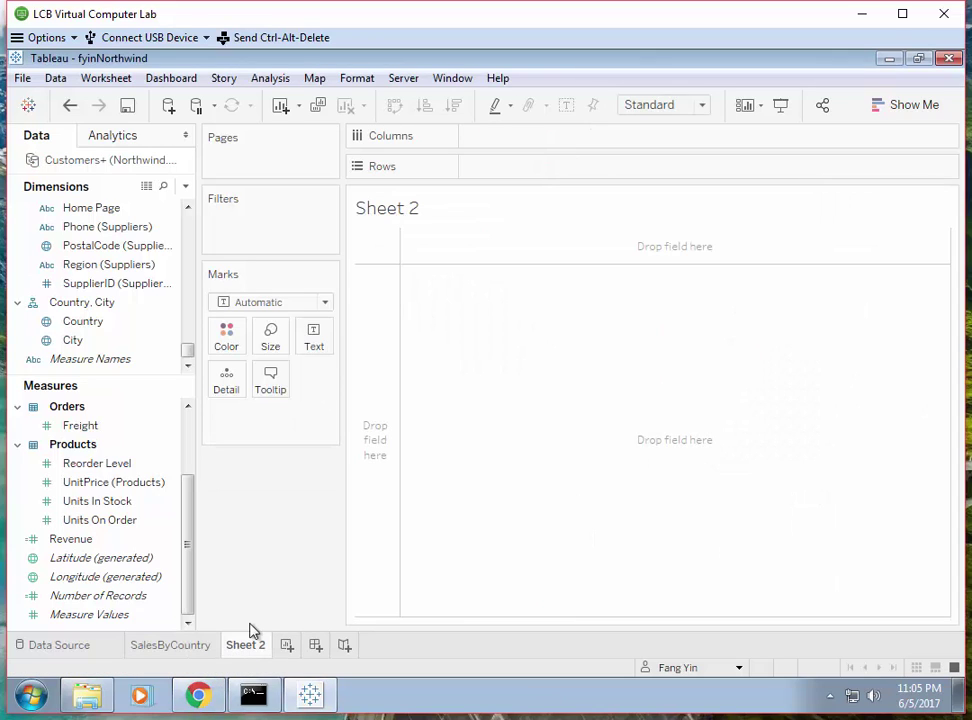
click(155, 432)
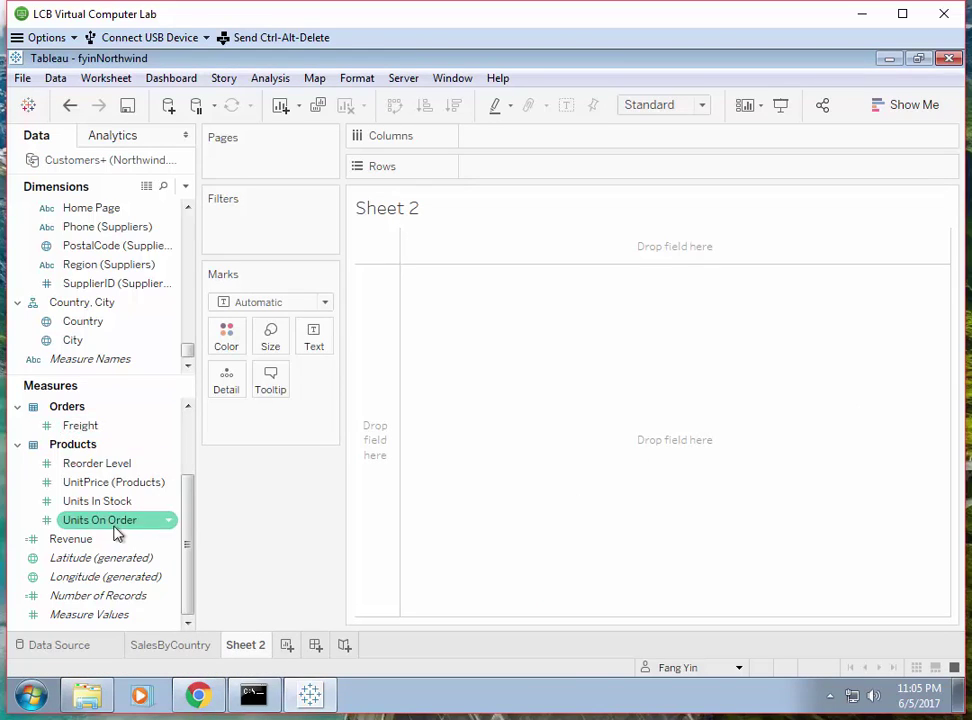
click(80, 540)
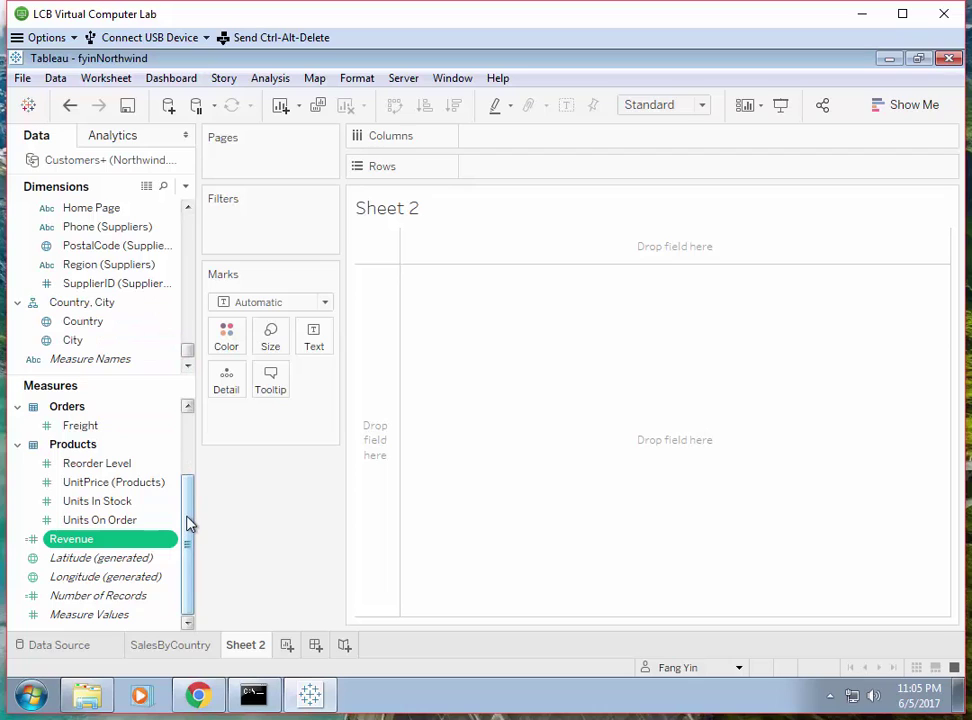
drag(188, 524, 190, 500)
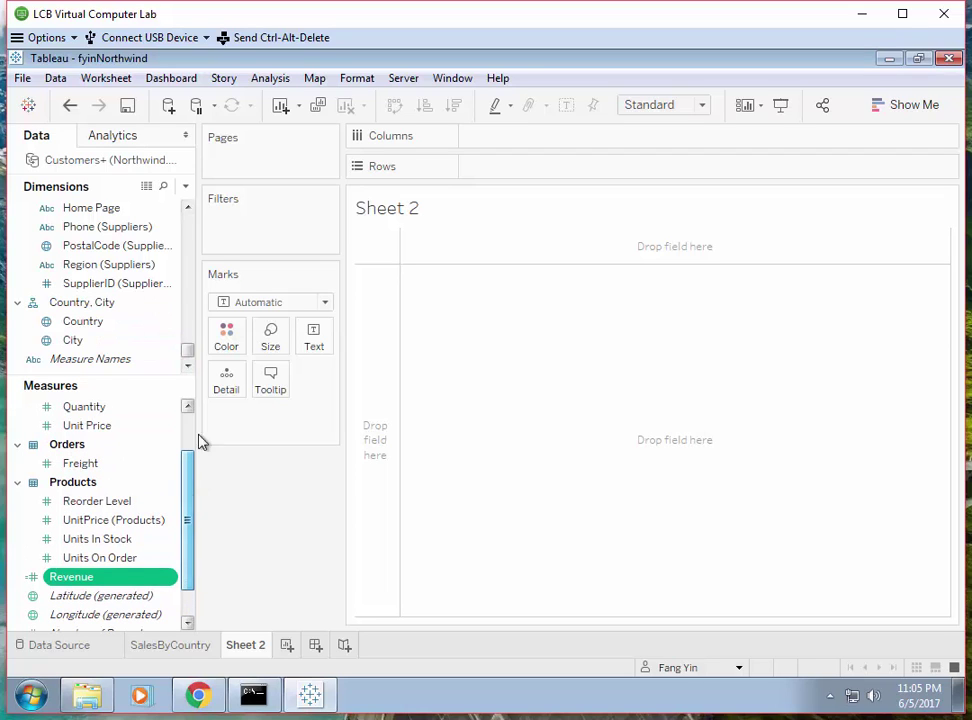
drag(190, 352, 189, 284)
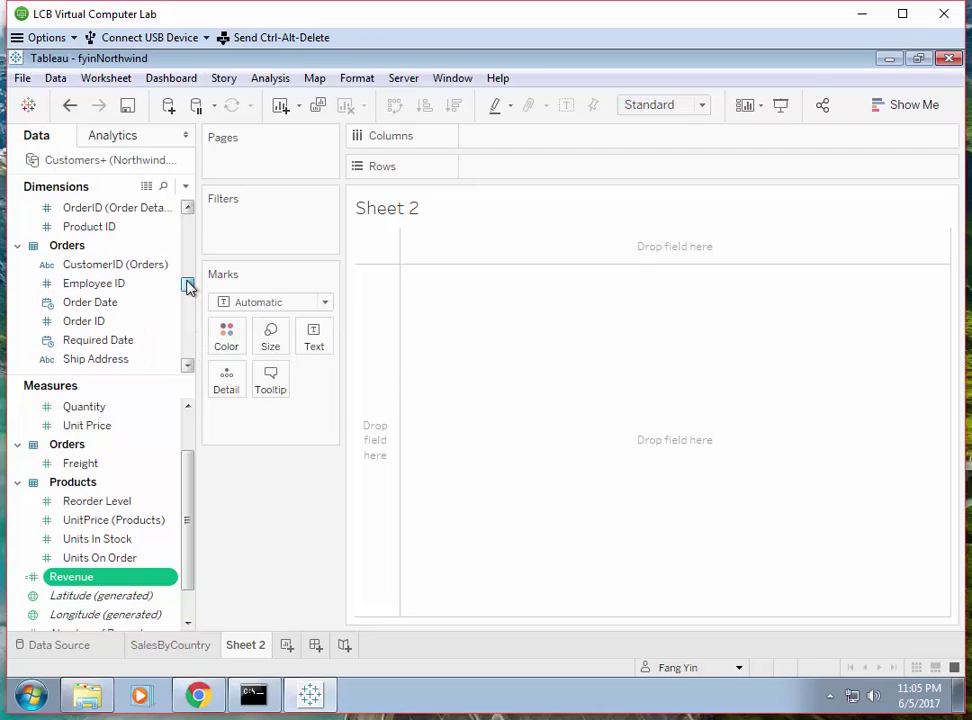
click(108, 305)
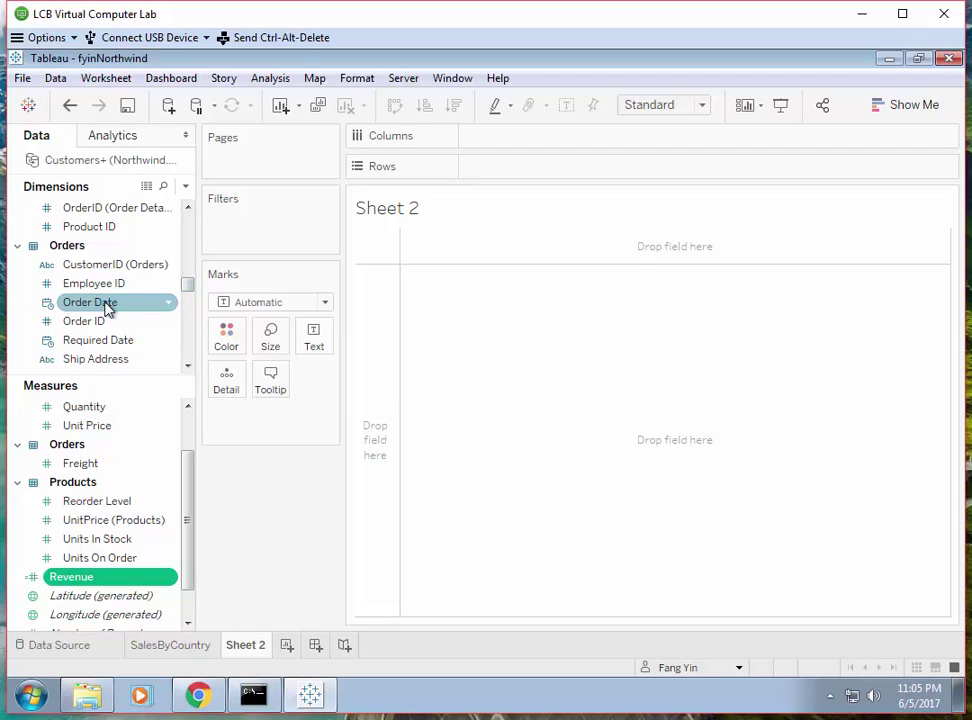
click(108, 307)
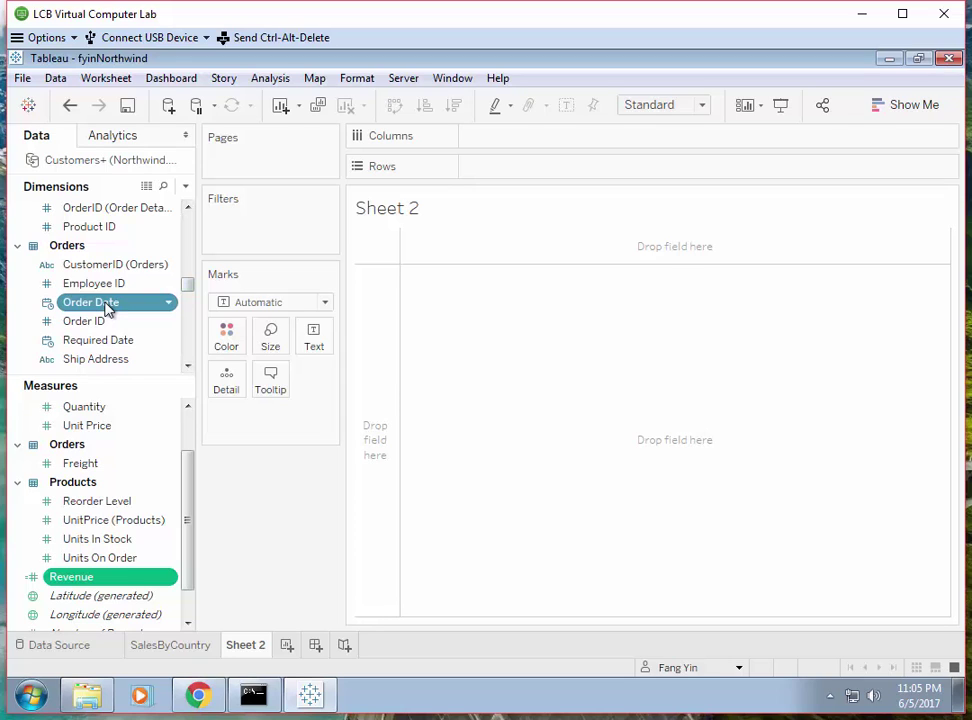
click(892, 110)
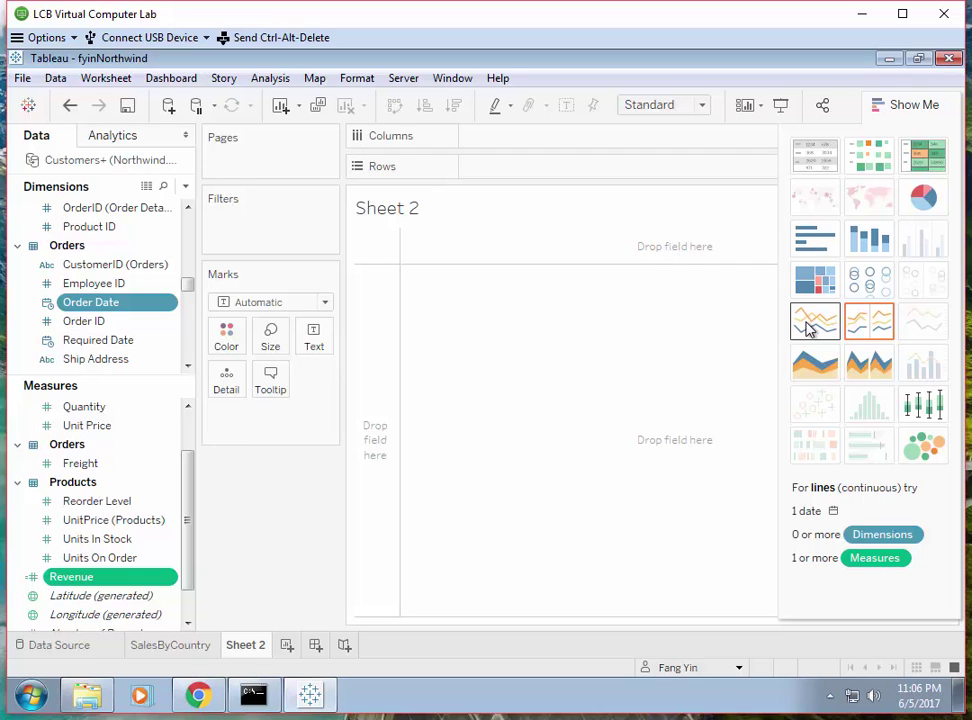
click(810, 330)
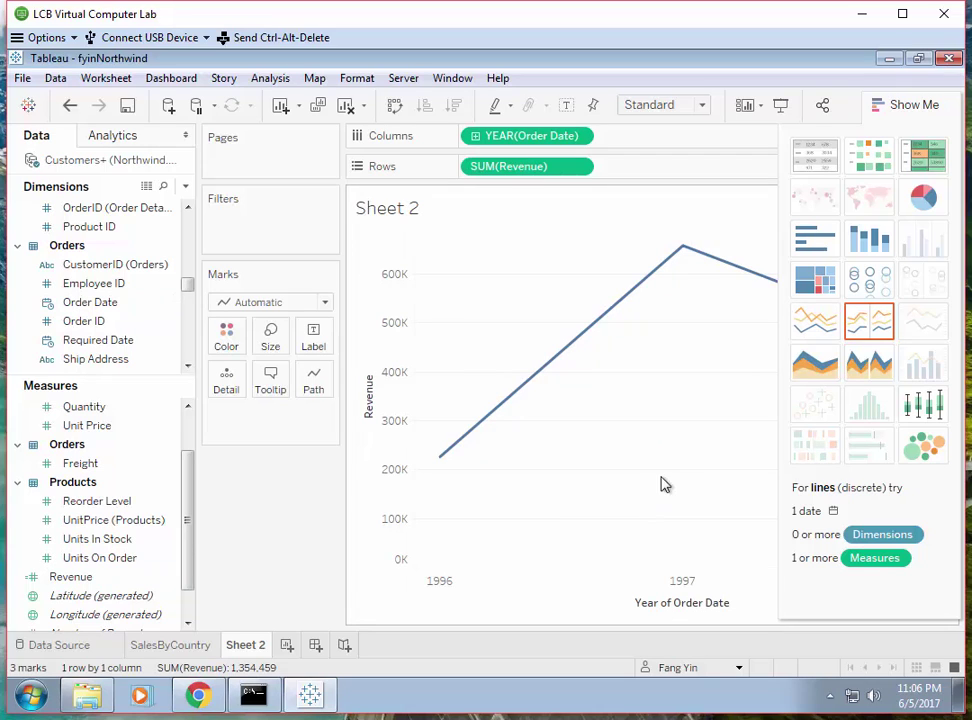
Step: Switch the Order Date pill from year to quarter, then to continuous month, hiding Show Me
click(578, 137)
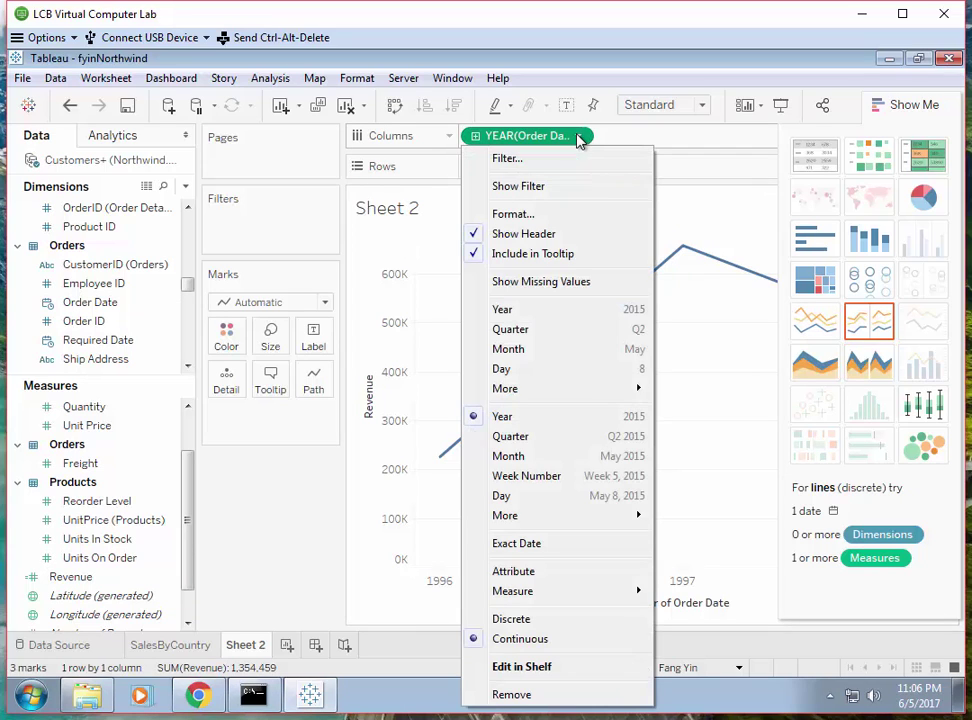
click(533, 446)
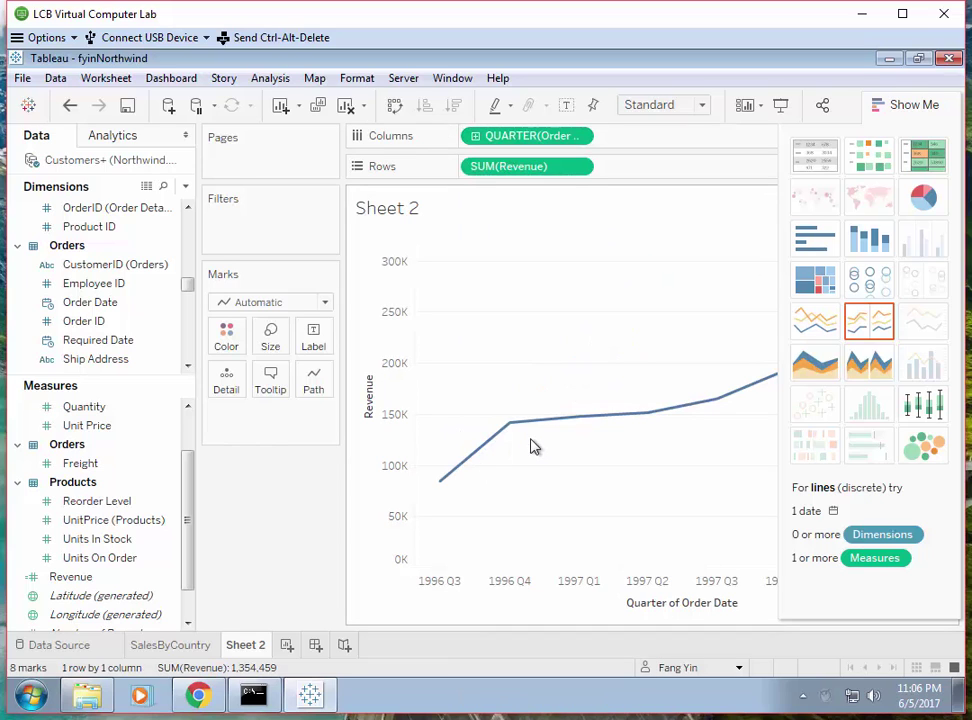
click(926, 104)
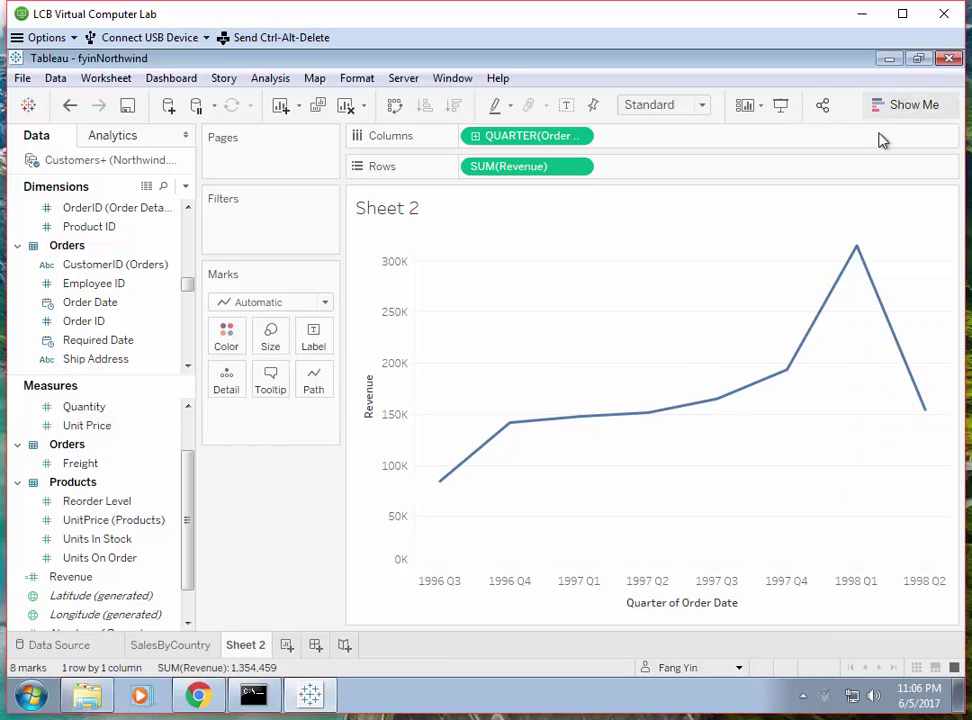
click(578, 136)
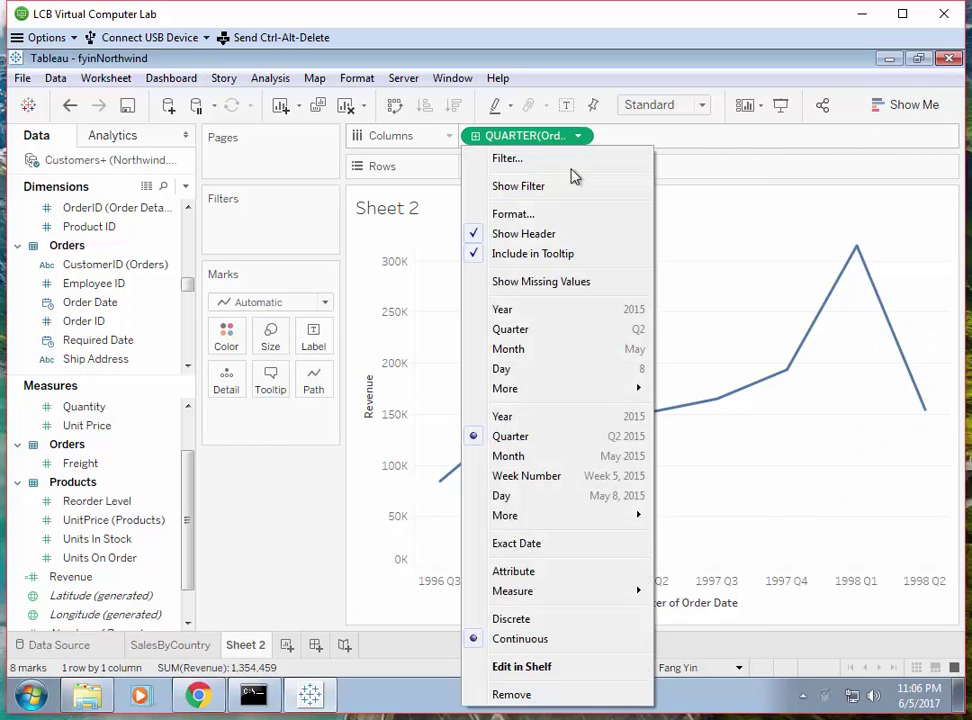
click(508, 456)
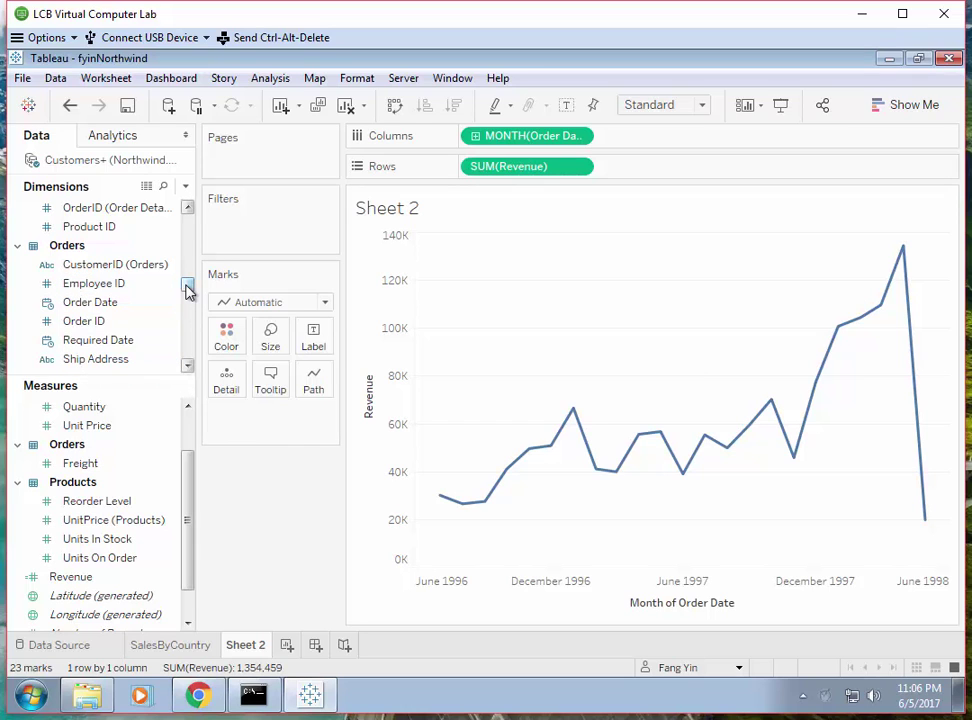
Step: Add the Country dimension to the Detail card for one revenue line per country
drag(187, 287, 187, 364)
click(88, 323)
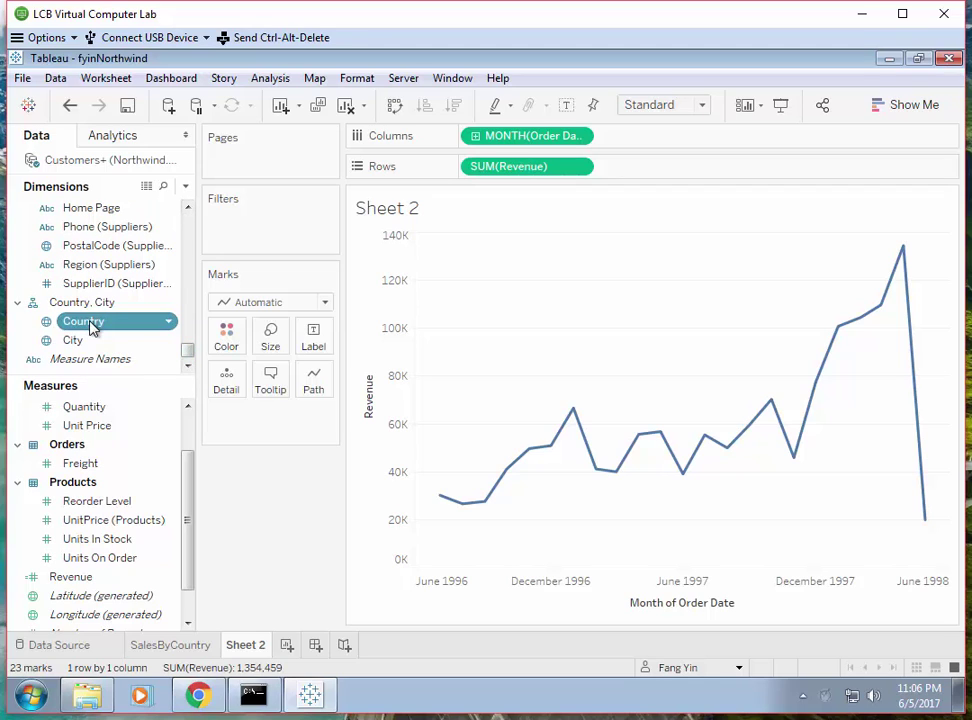
click(89, 323)
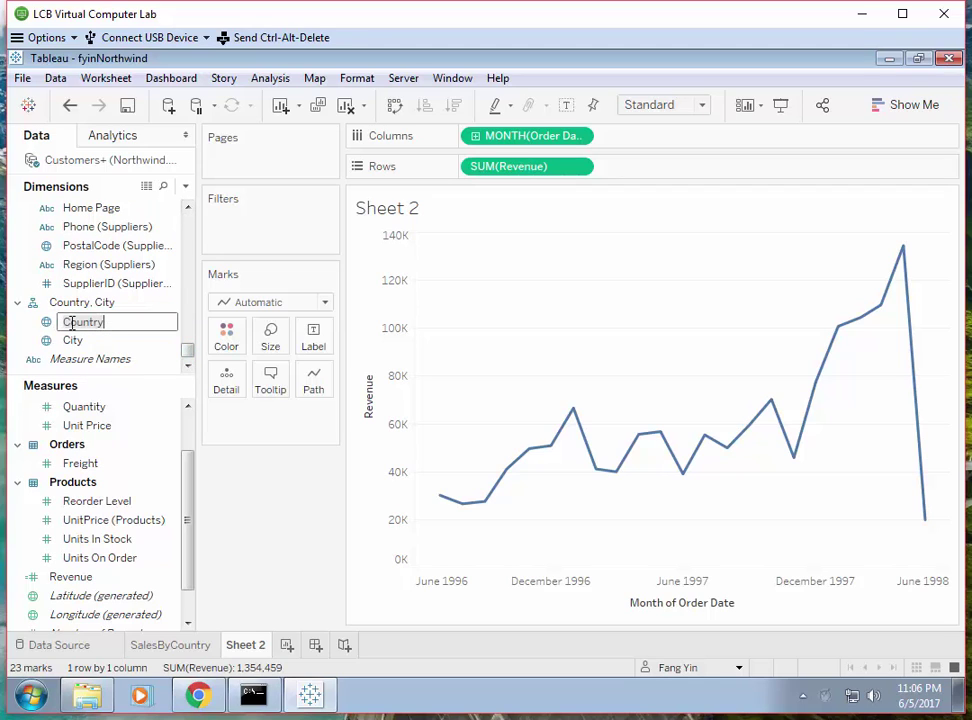
click(53, 322)
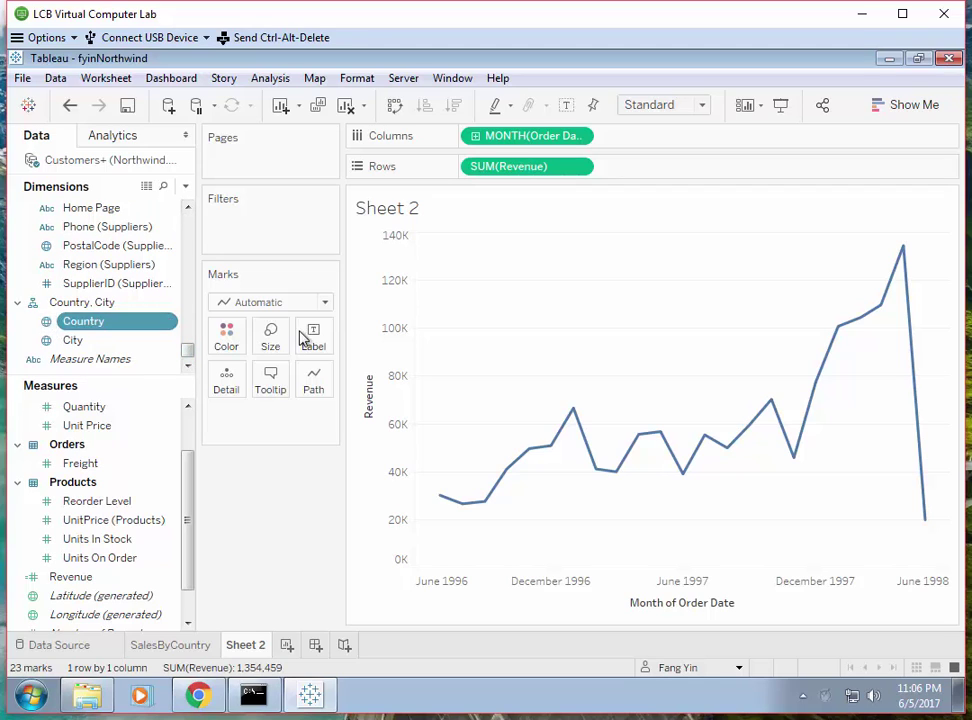
drag(122, 329, 559, 344)
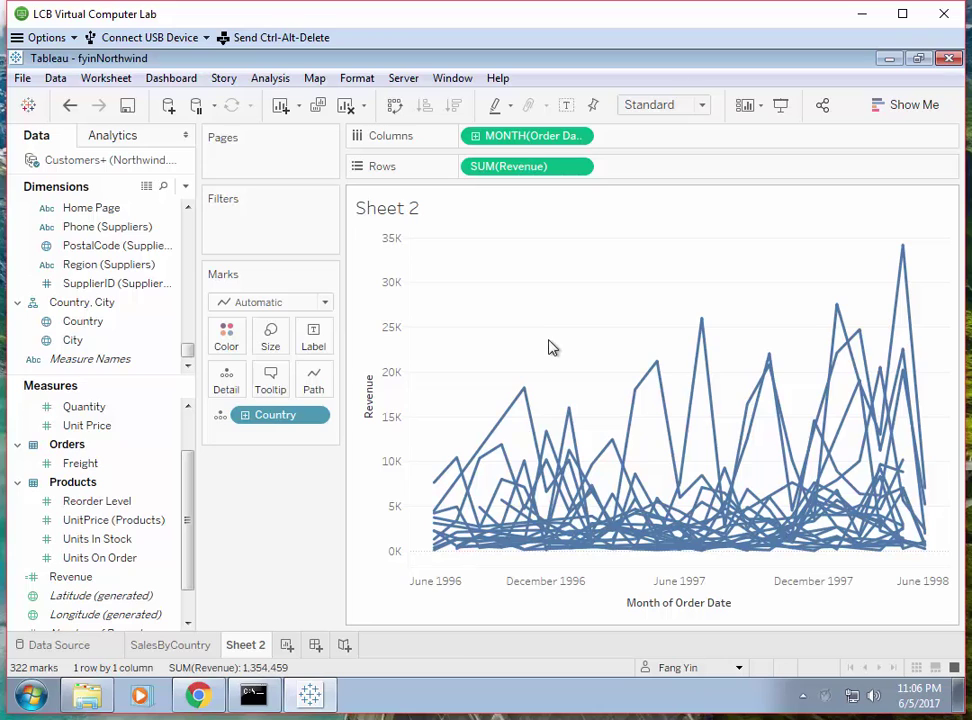
Step: Inspect the USA line at its April 1998 peak and the Germany line, then deselect
mouse_move(906, 292)
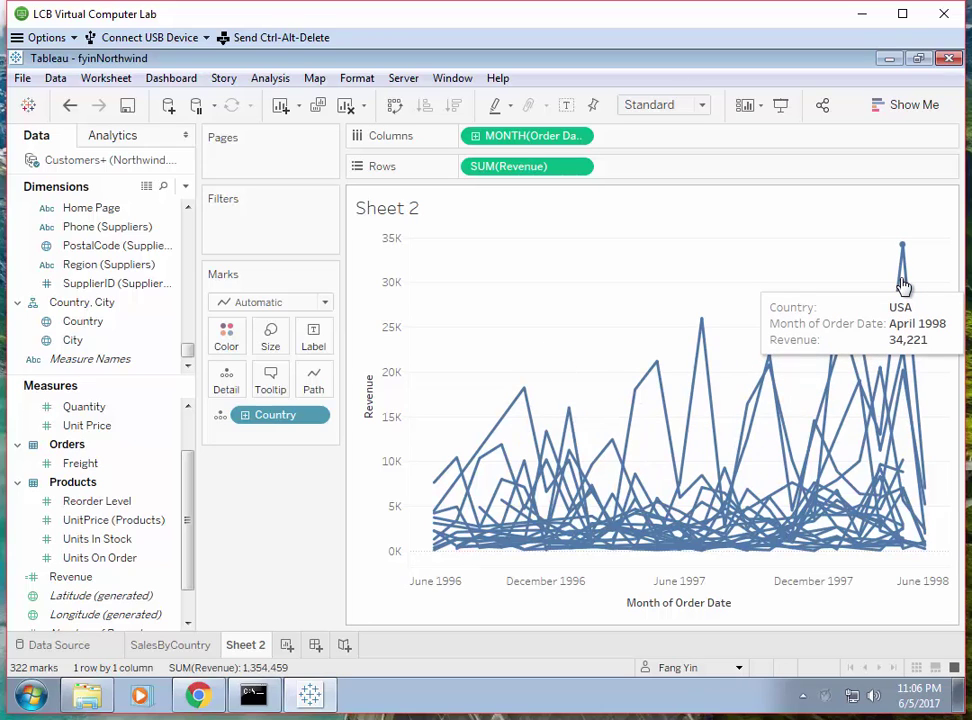
click(901, 285)
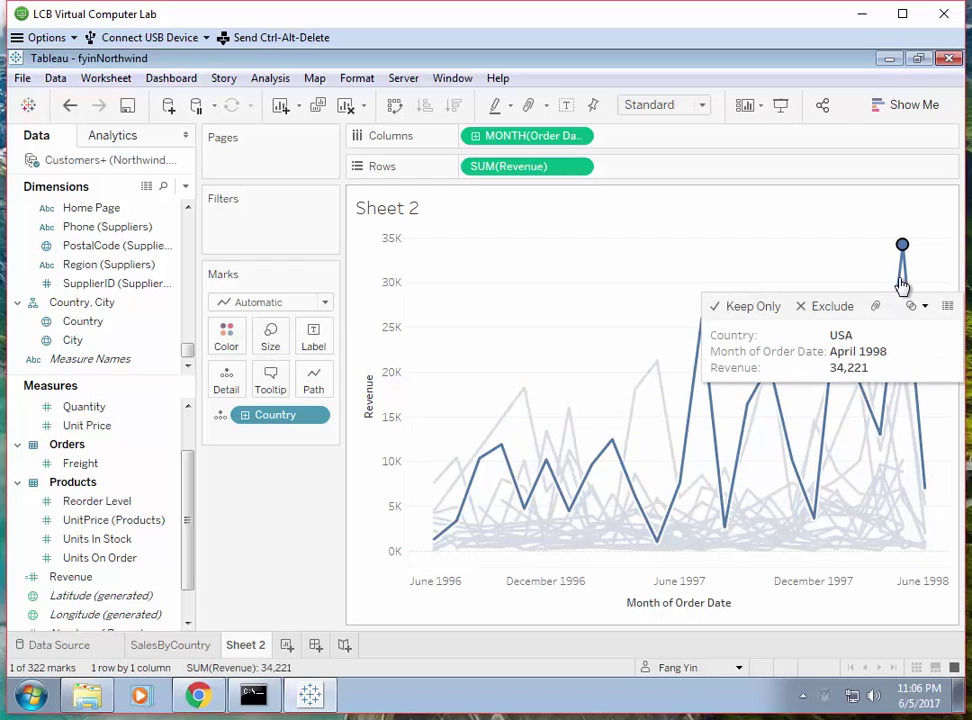
click(670, 264)
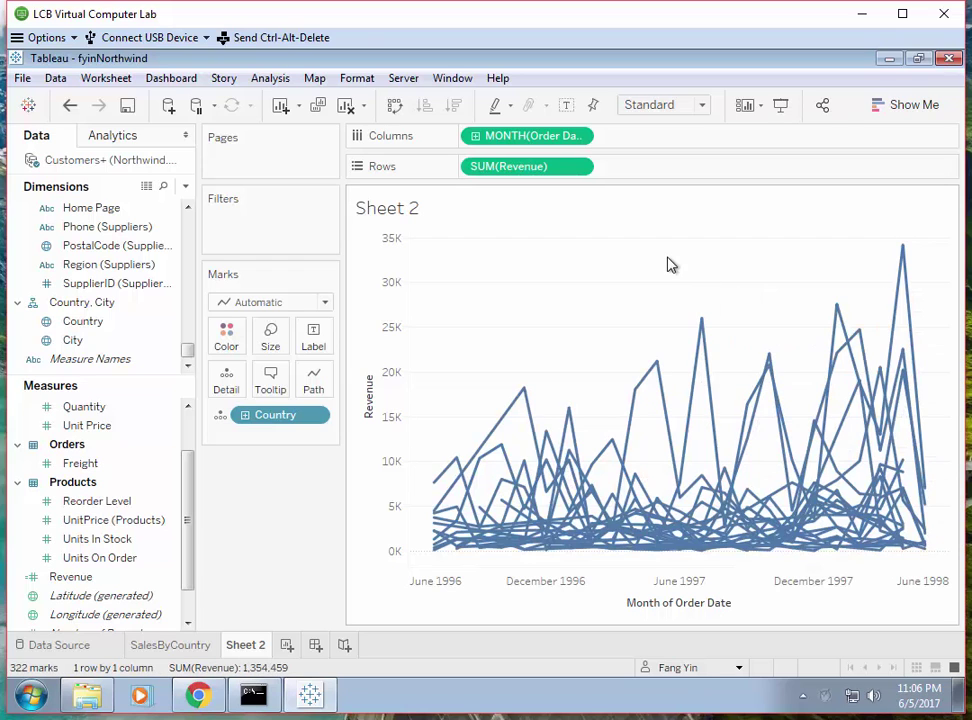
click(859, 333)
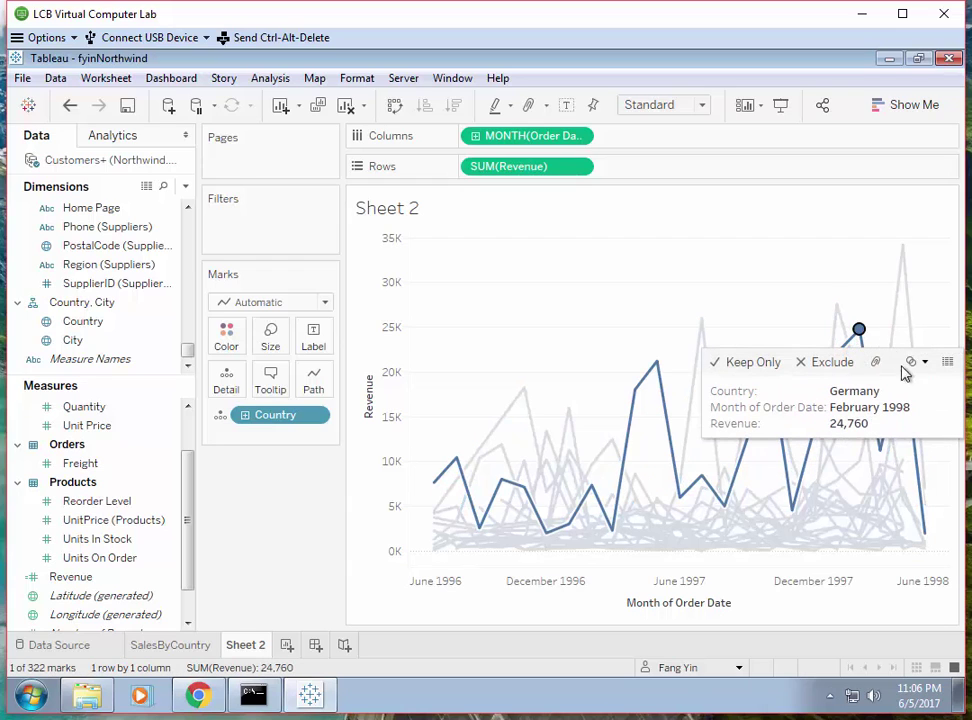
click(840, 250)
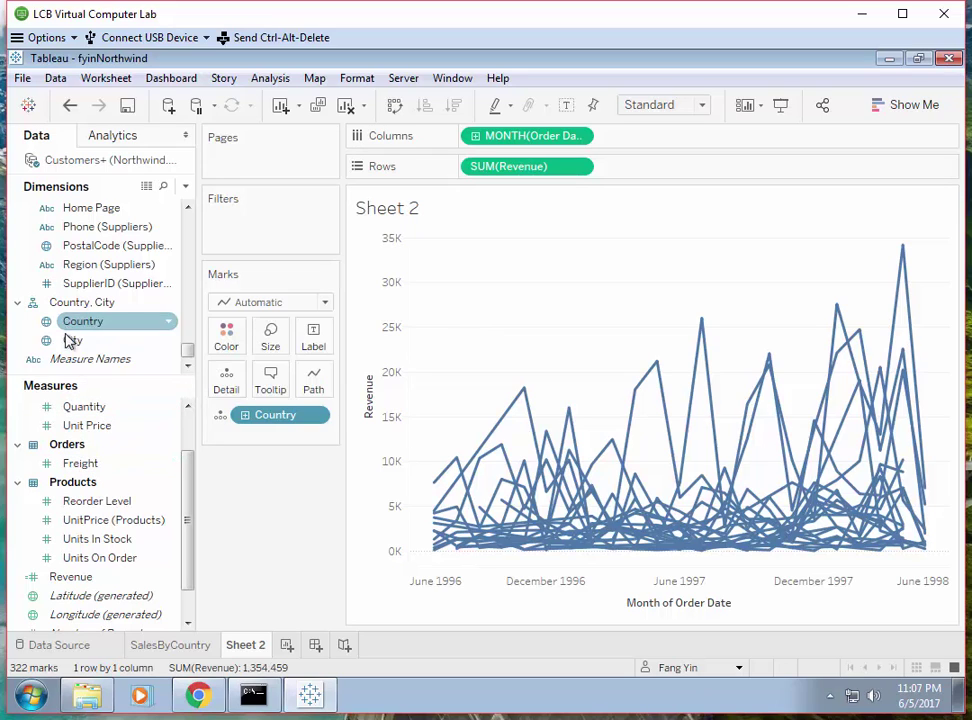
Step: Colour the country lines by SUM(Revenue) using the Red-Gold palette
mouse_move(155, 576)
mouse_down()
mouse_move(236, 330)
mouse_move(228, 345)
mouse_up()
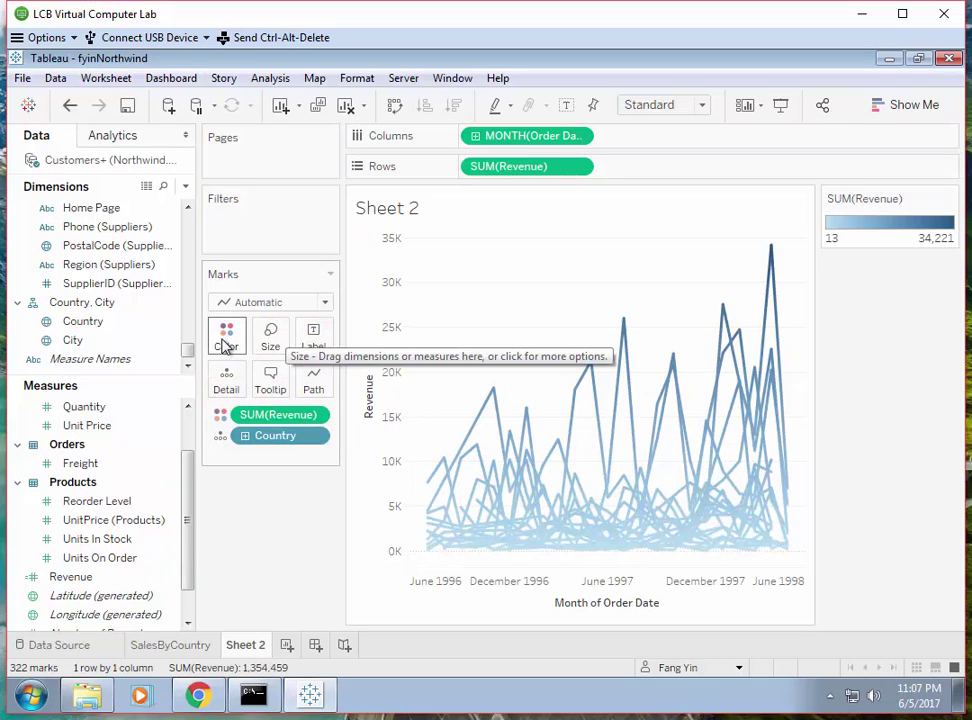
click(225, 340)
click(308, 394)
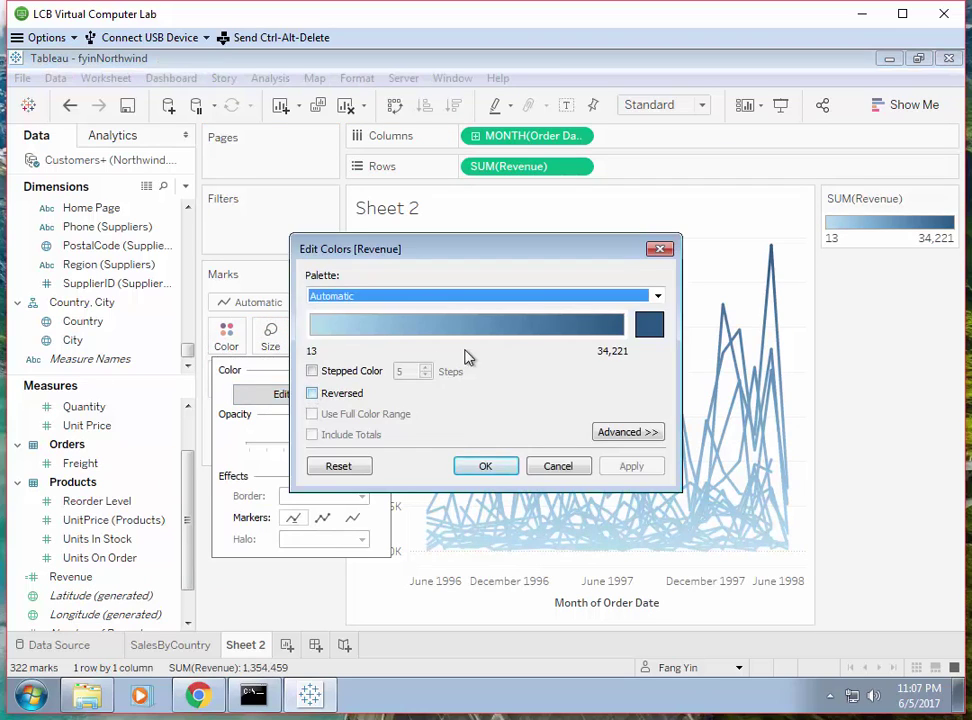
click(656, 296)
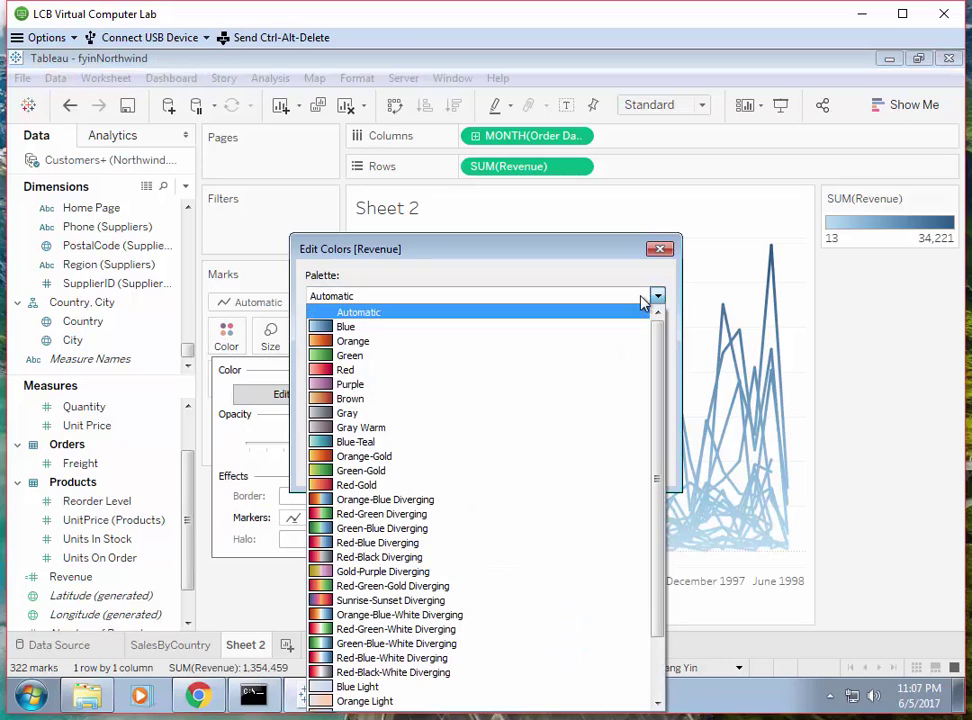
click(444, 487)
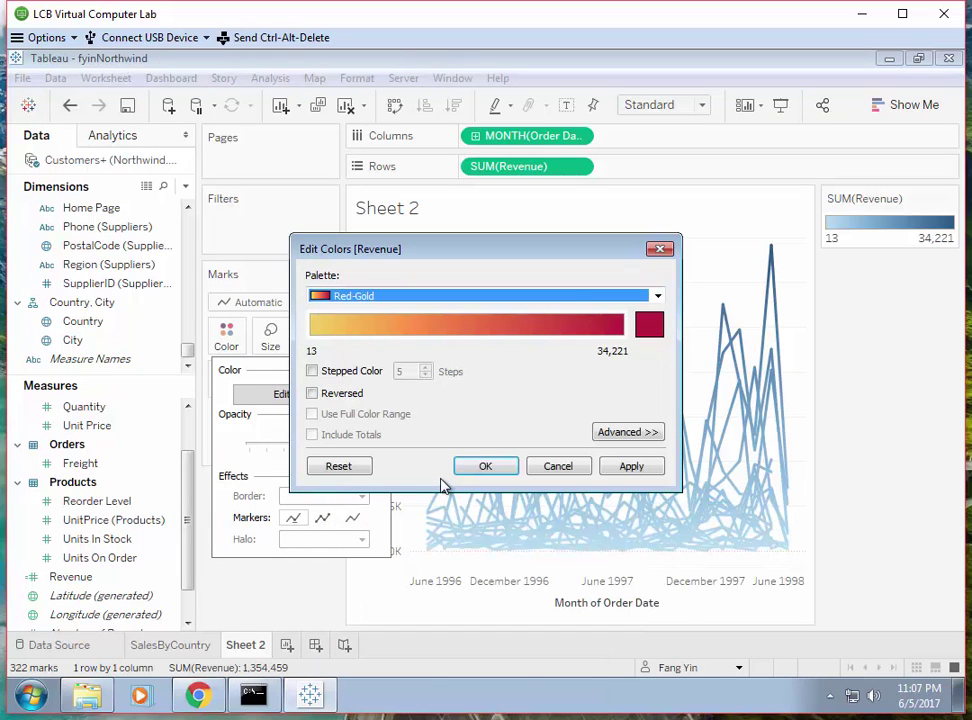
click(497, 467)
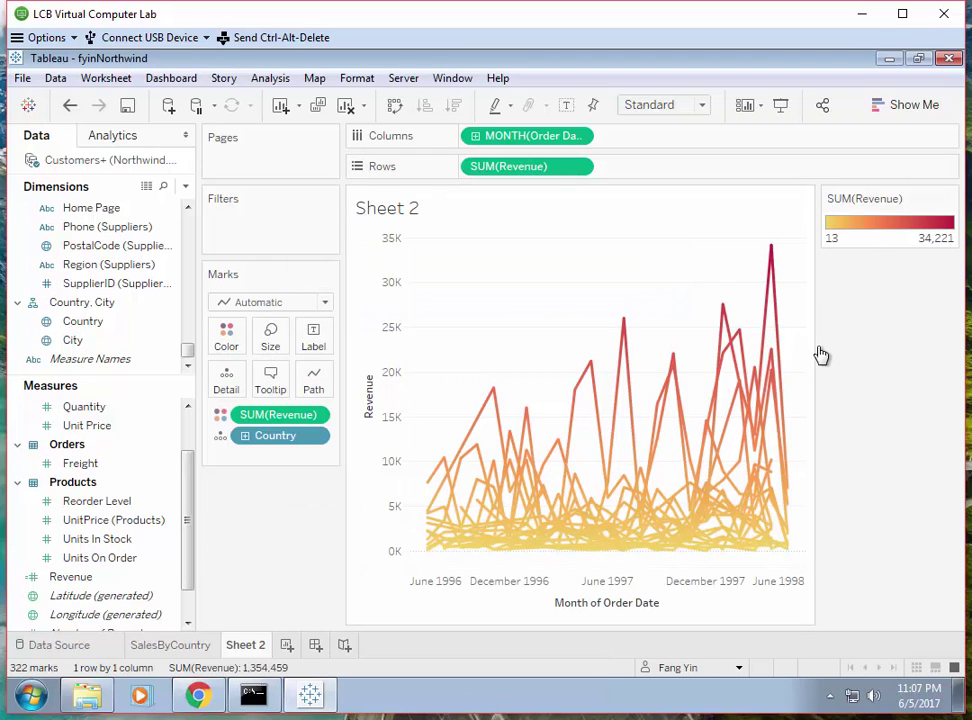
Step: Rename the Sheet 2 tab to 'MonthlySalesByCountry'
mouse_move(770, 247)
double_click(240, 645)
text(S)
text(onthlySales)
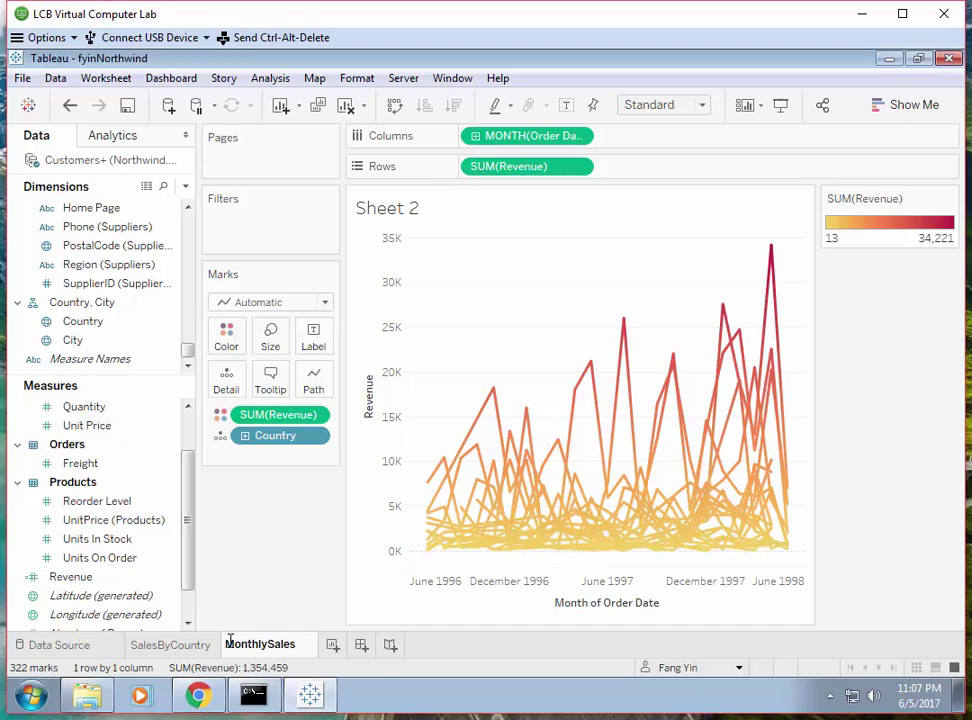
text(ByCountry)
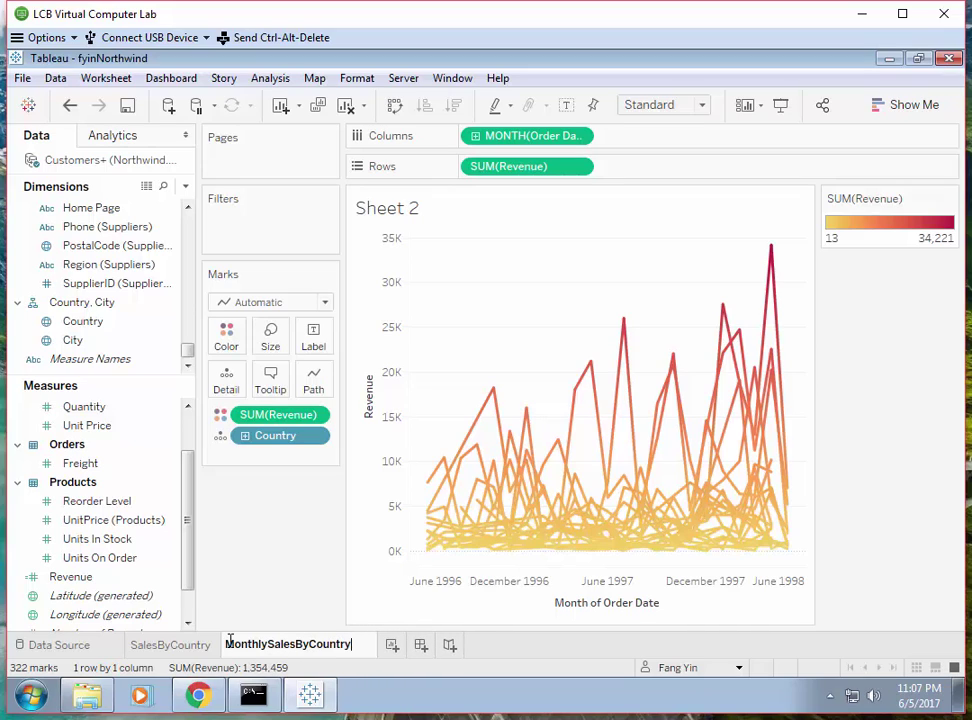
key(Return)
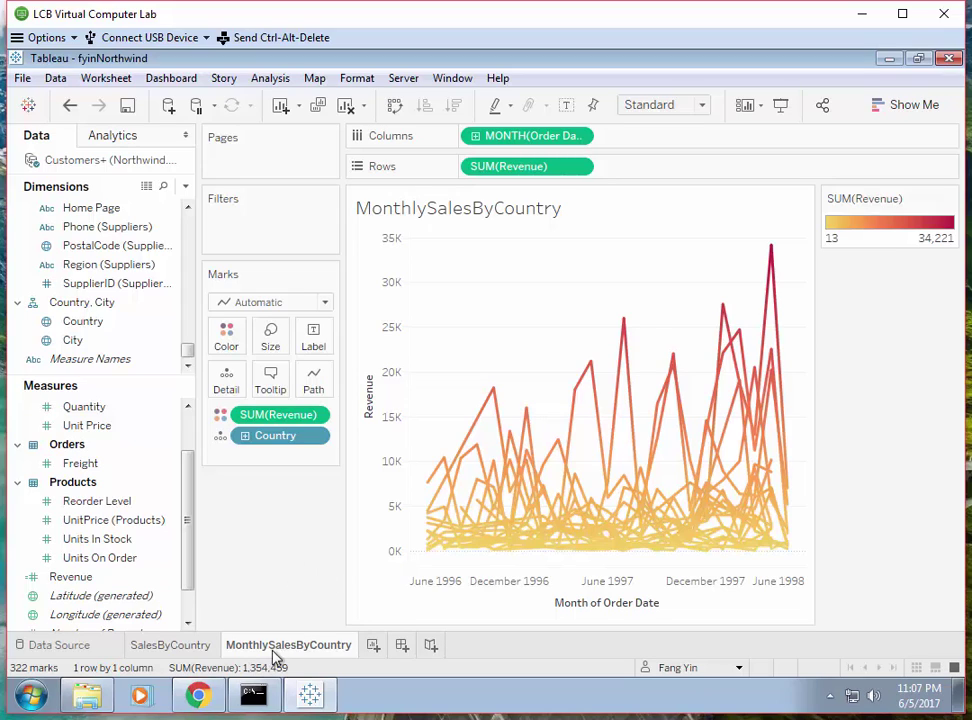
Step: Create Dashboard 1 and place the SalesByCountry map and MonthlySalesByCountry chart on it
click(402, 646)
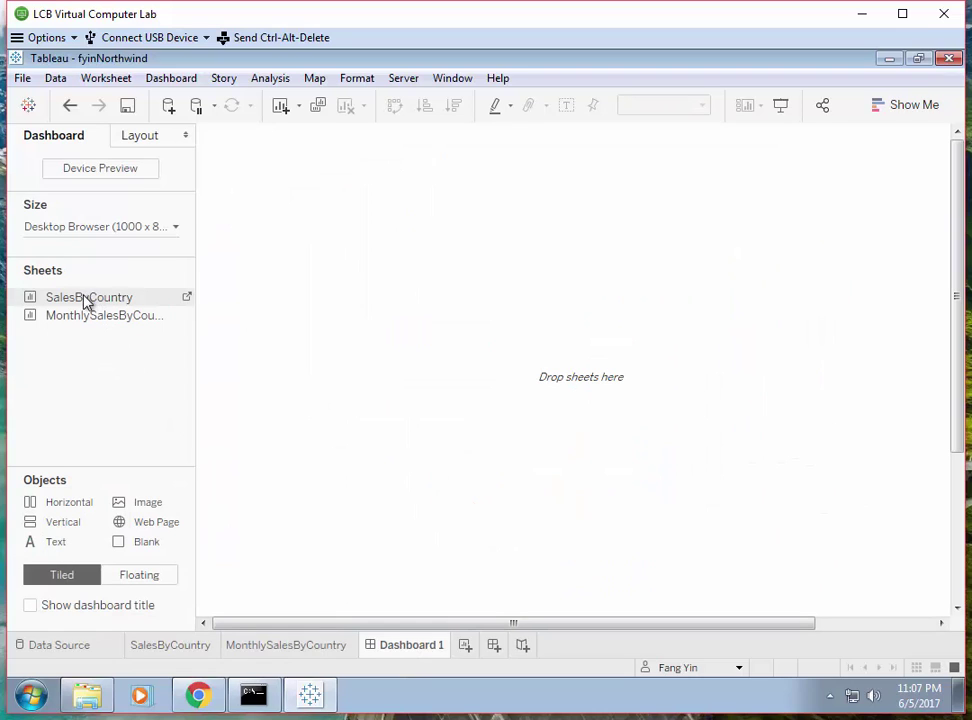
drag(88, 298, 336, 295)
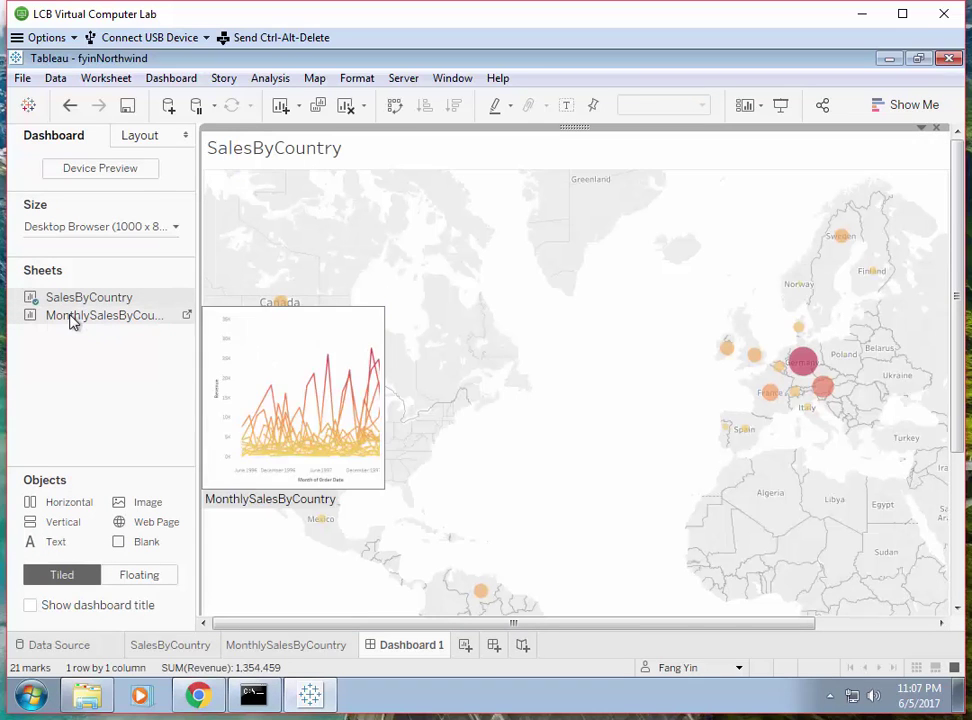
drag(72, 319, 559, 607)
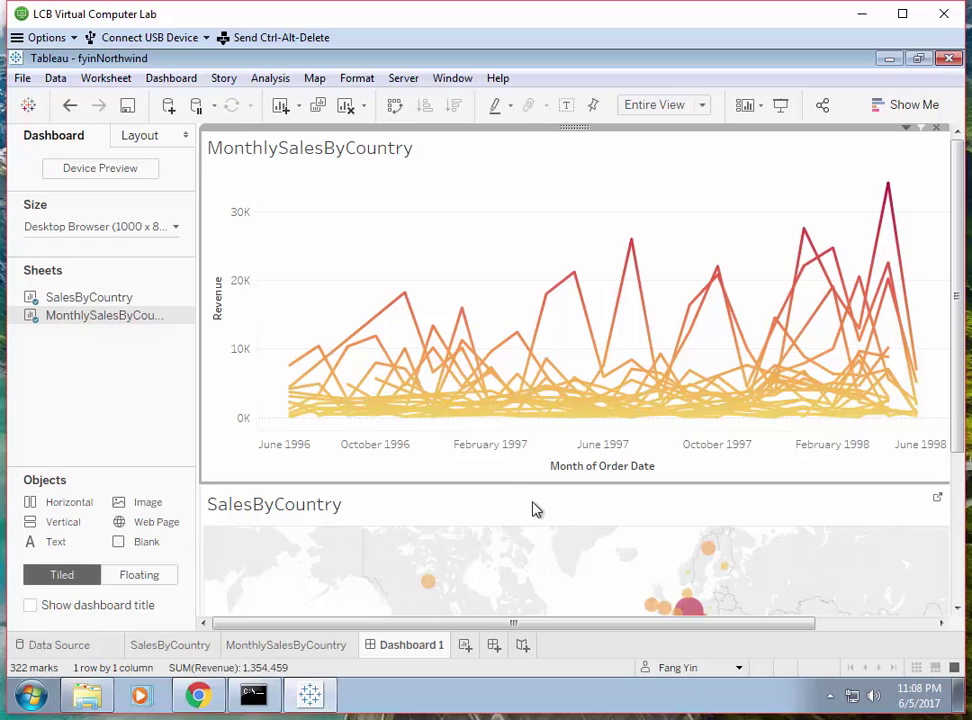
Step: Undo to put the map back on top, then shrink the map panel's height
click(70, 105)
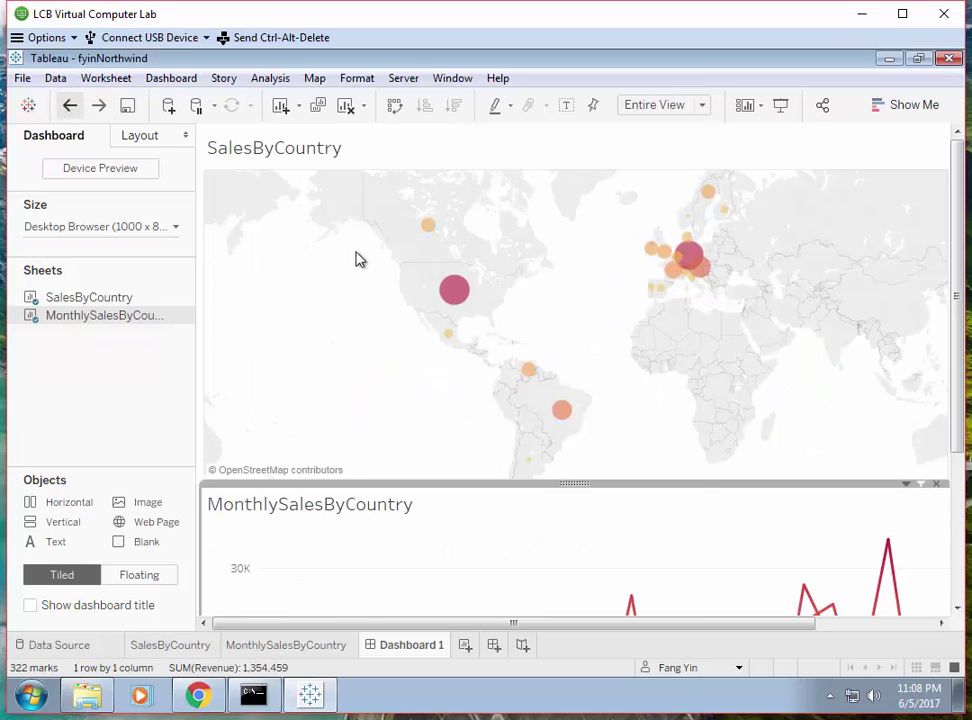
click(500, 412)
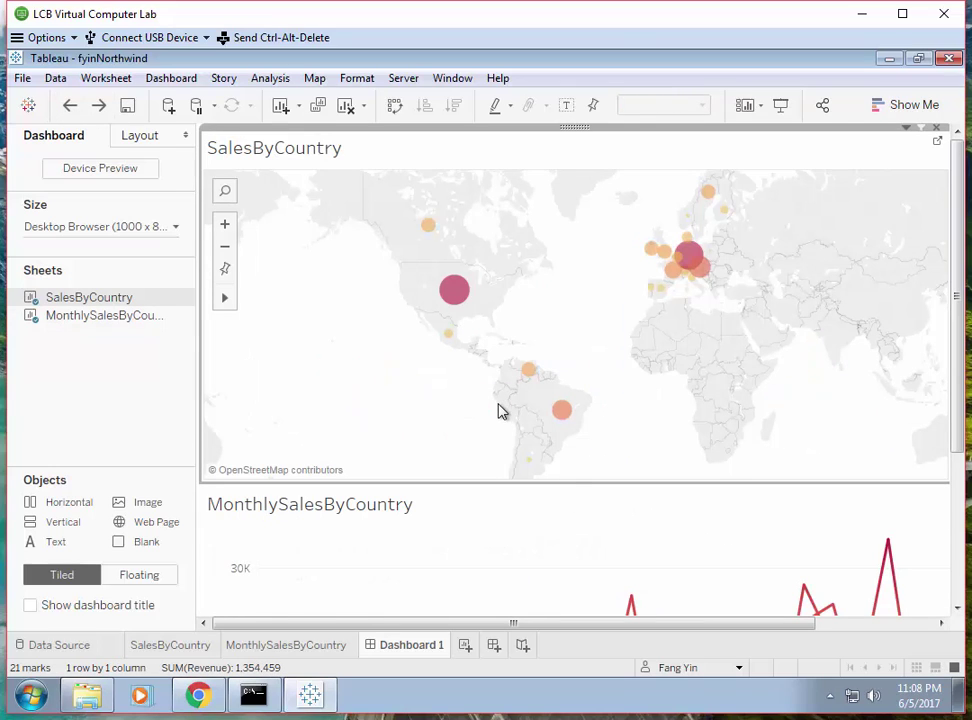
drag(588, 484, 588, 408)
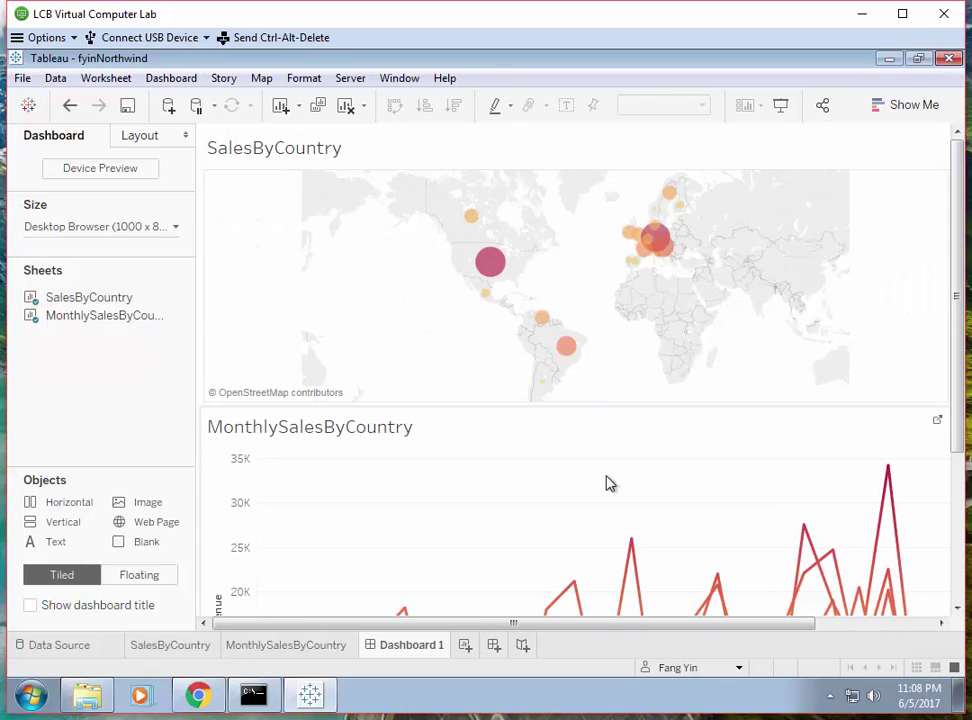
click(595, 428)
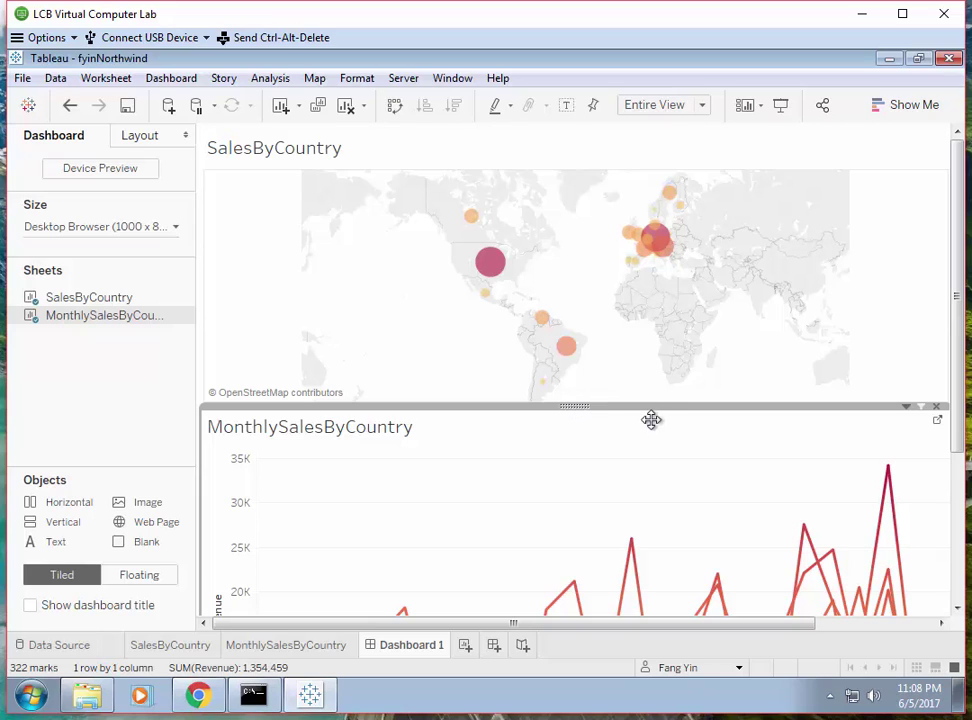
drag(415, 406, 427, 358)
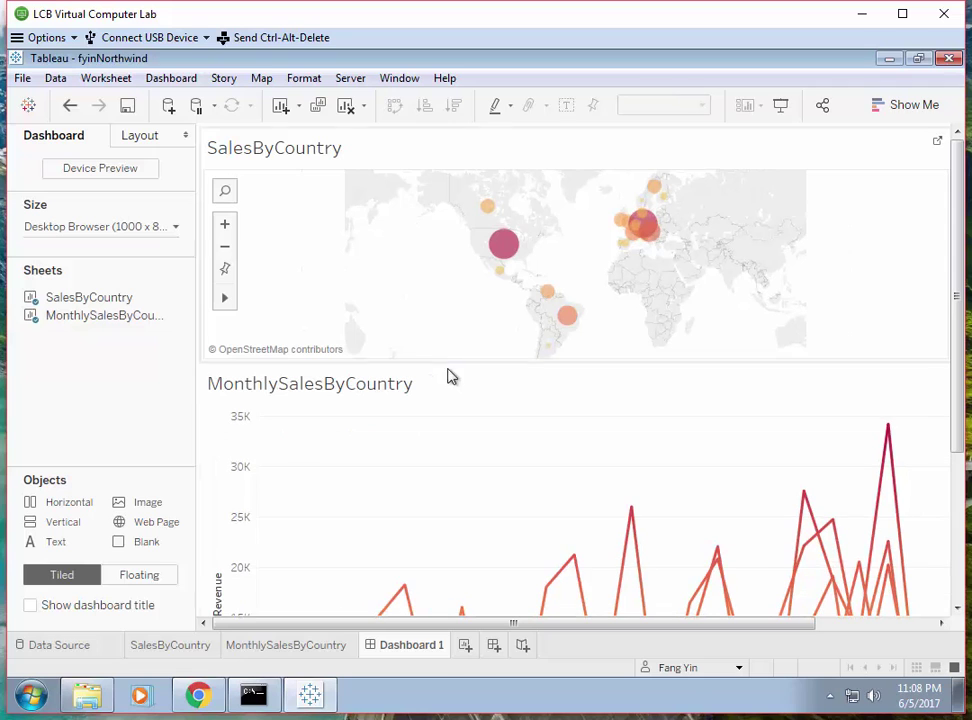
Step: Readjust the panel divider and test selecting the USA circle on the map
drag(962, 418, 957, 585)
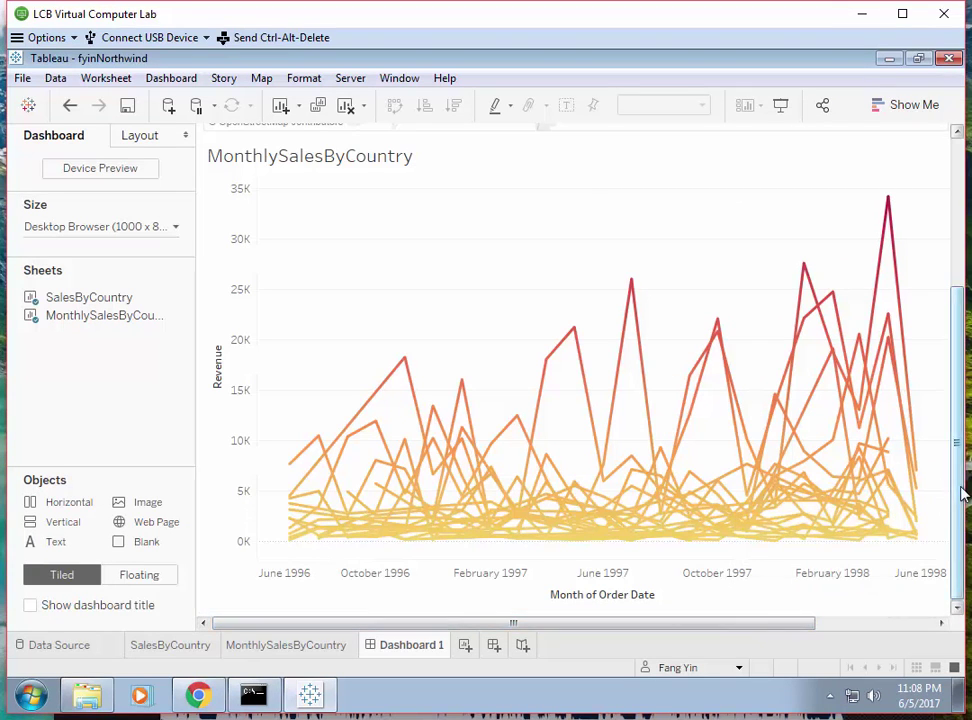
drag(960, 493, 960, 285)
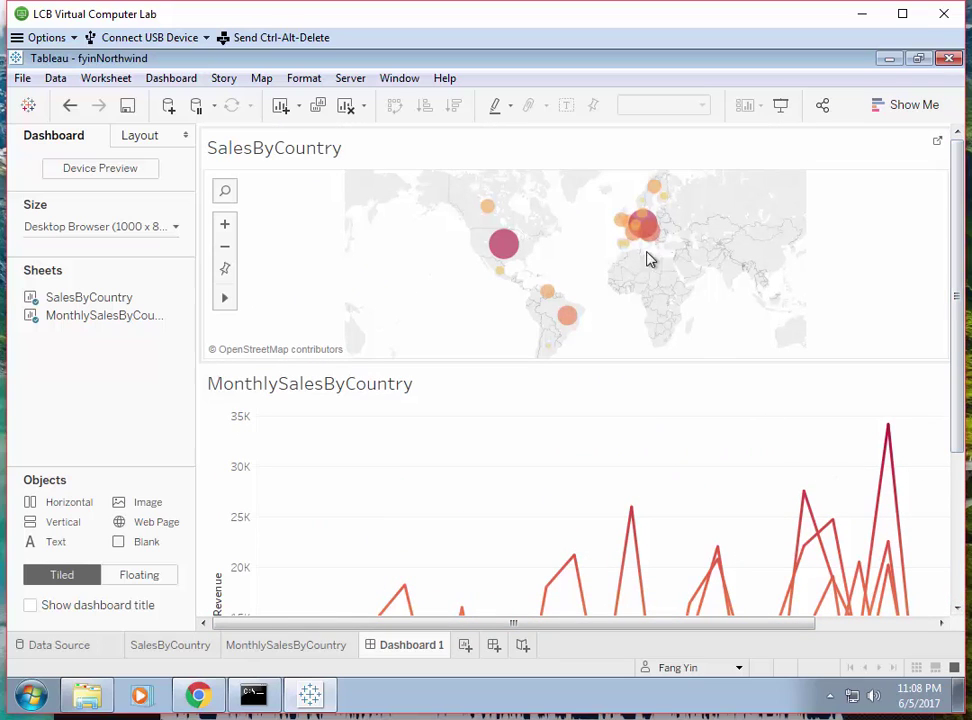
click(506, 247)
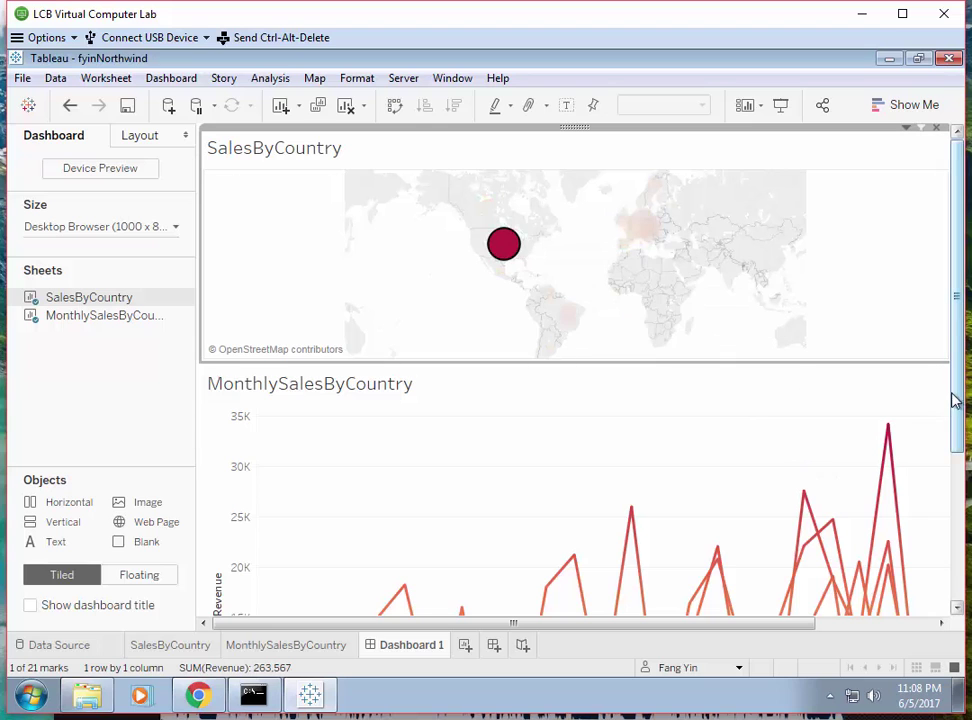
drag(959, 403, 945, 528)
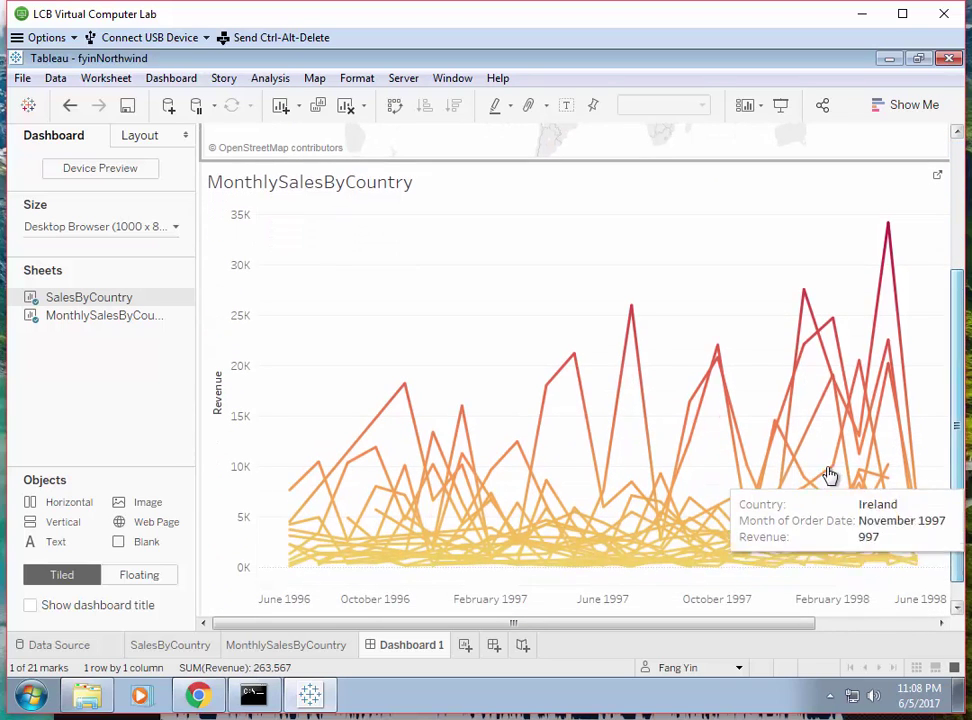
drag(957, 445, 958, 290)
click(172, 80)
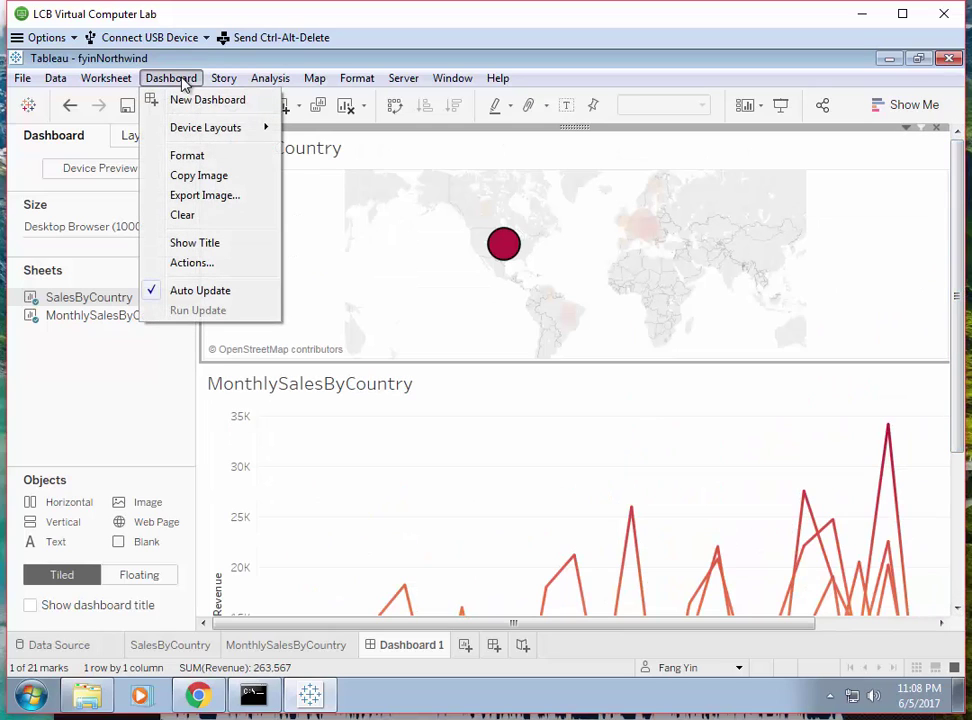
Step: Add a Highlight action with SalesByCountry as its only source sheet
click(212, 264)
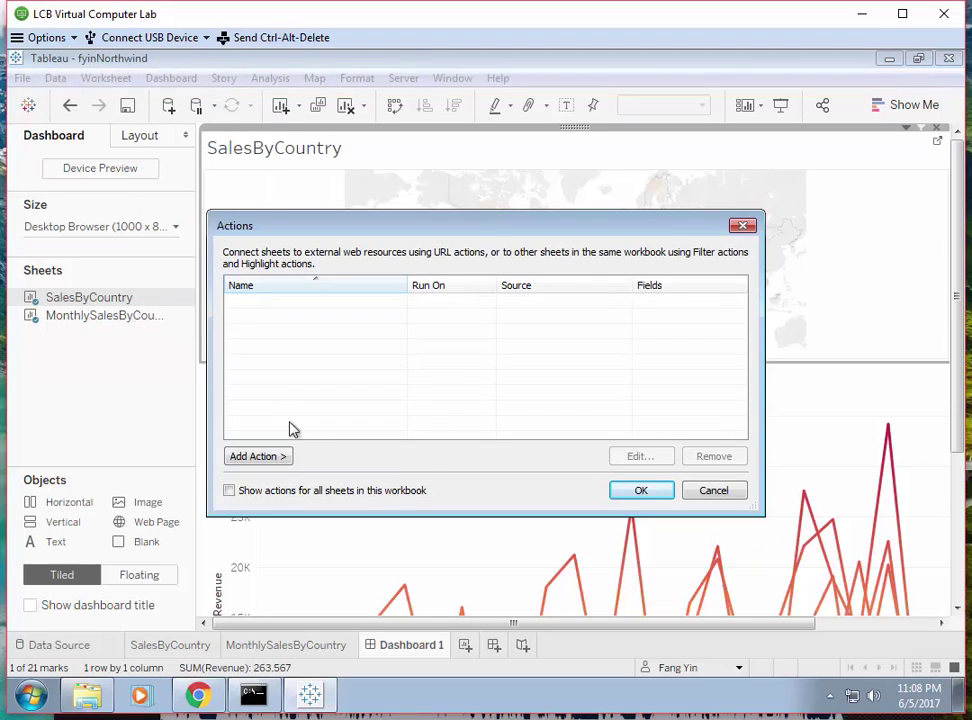
click(283, 458)
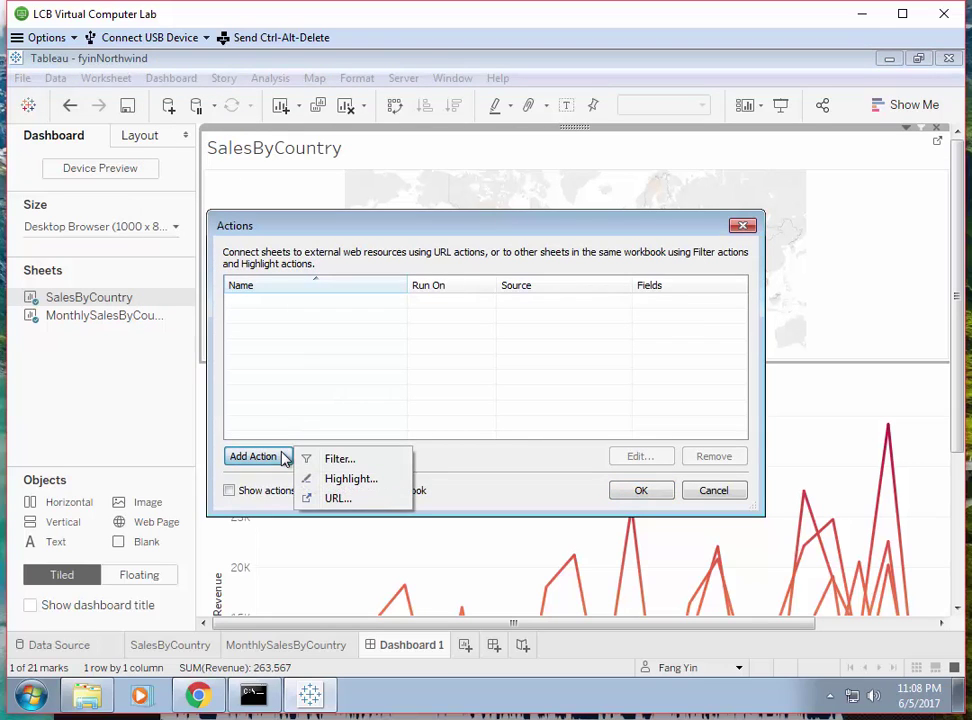
click(330, 480)
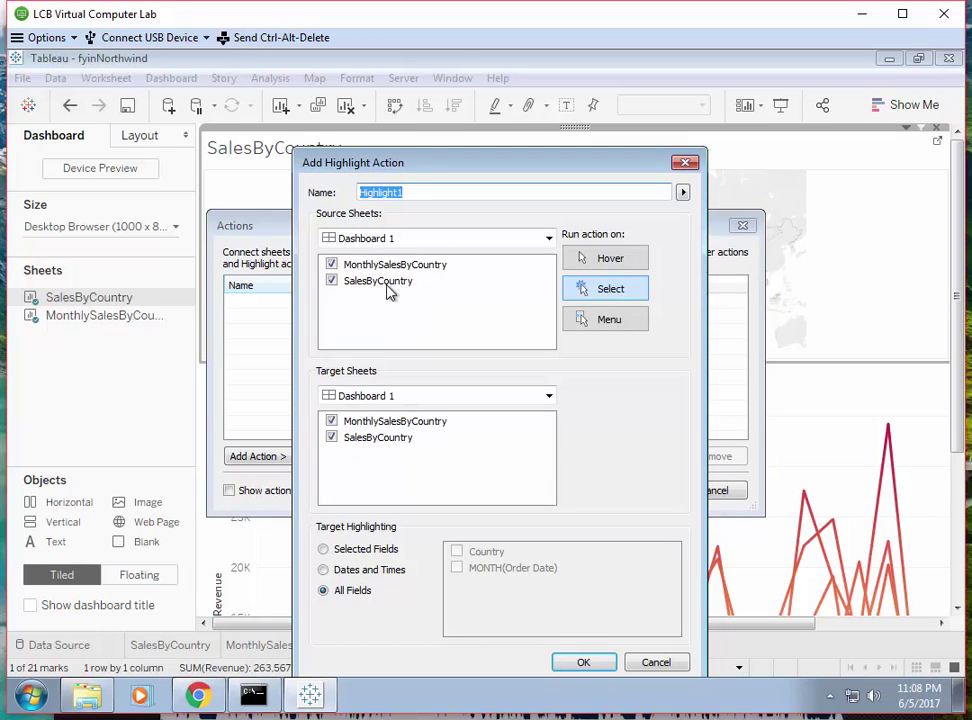
click(332, 265)
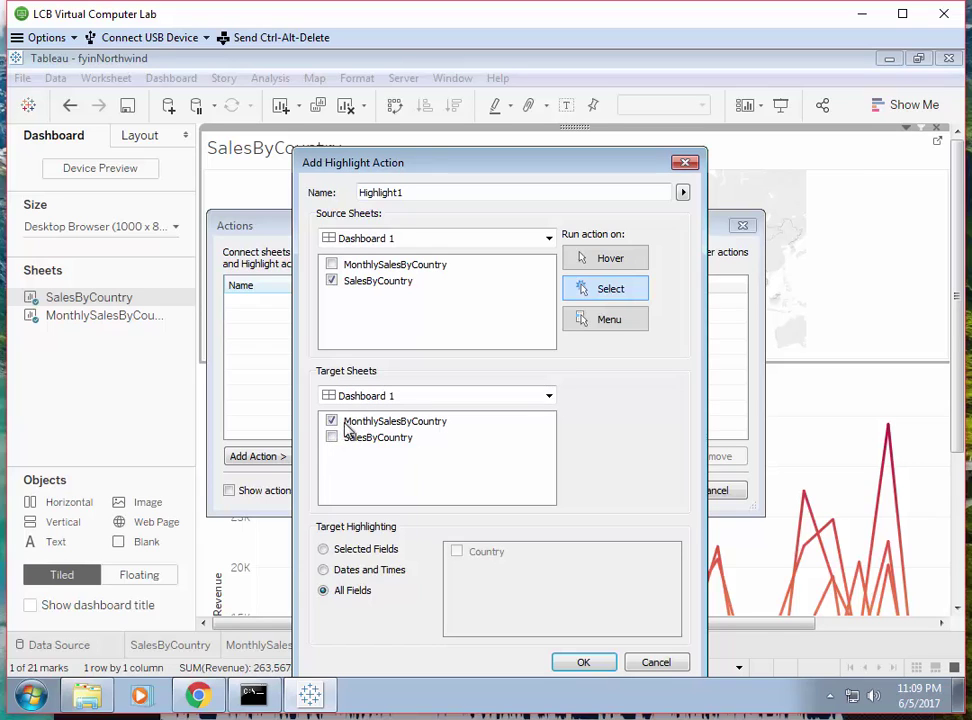
click(585, 664)
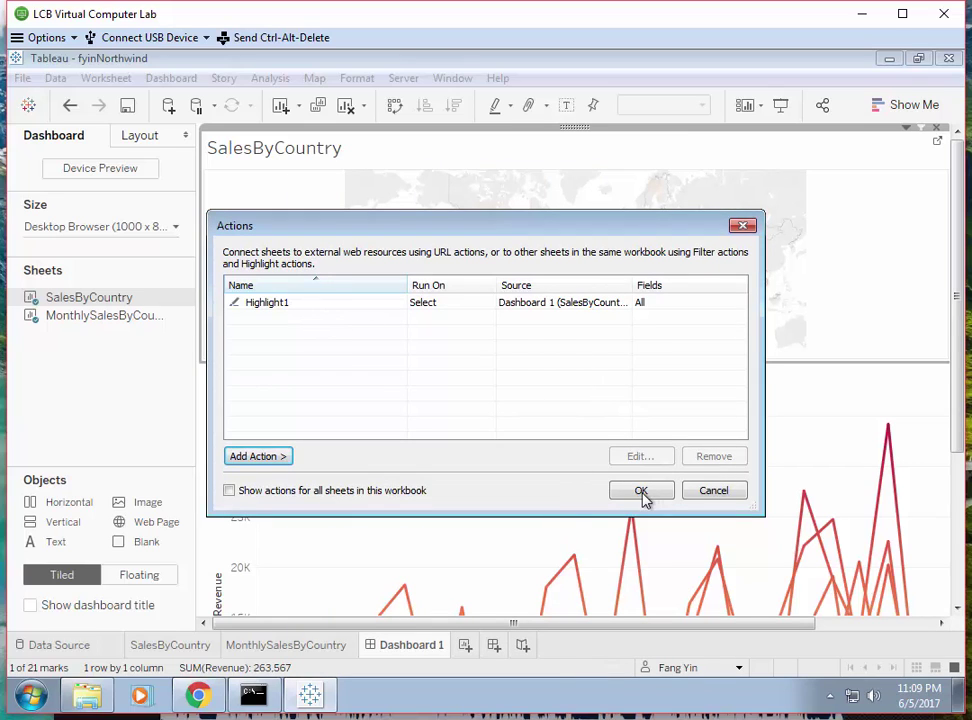
Step: Rename the Highlight1 action to 'Highlight monthly sales when choosing country'
click(331, 305)
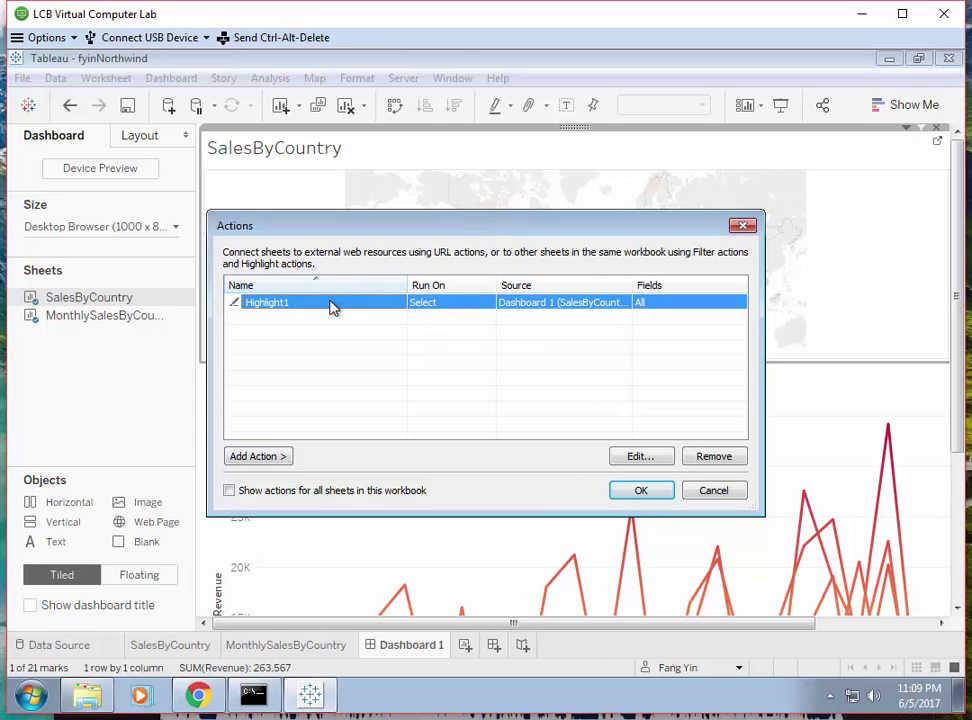
double_click(331, 305)
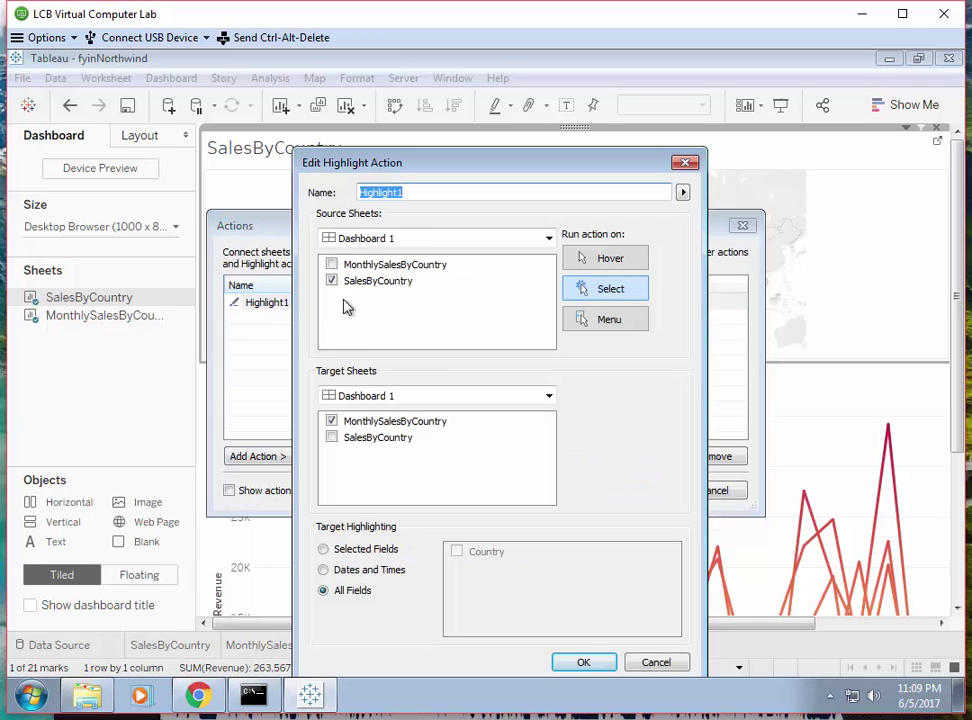
click(419, 188)
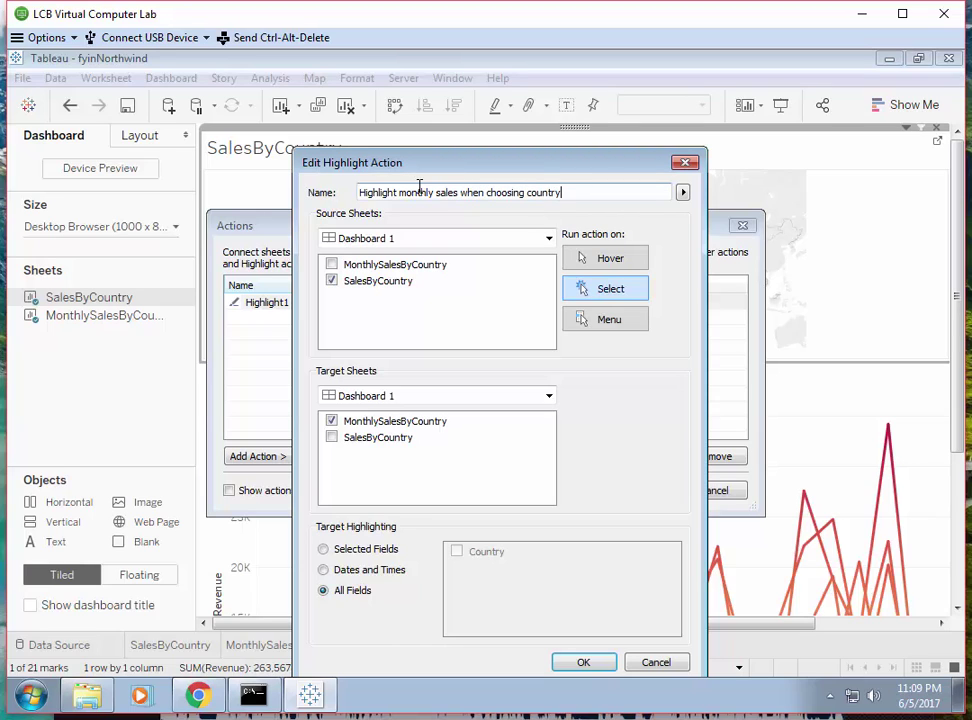
click(588, 663)
Step: Close the Actions list and zoom in on the map
click(641, 494)
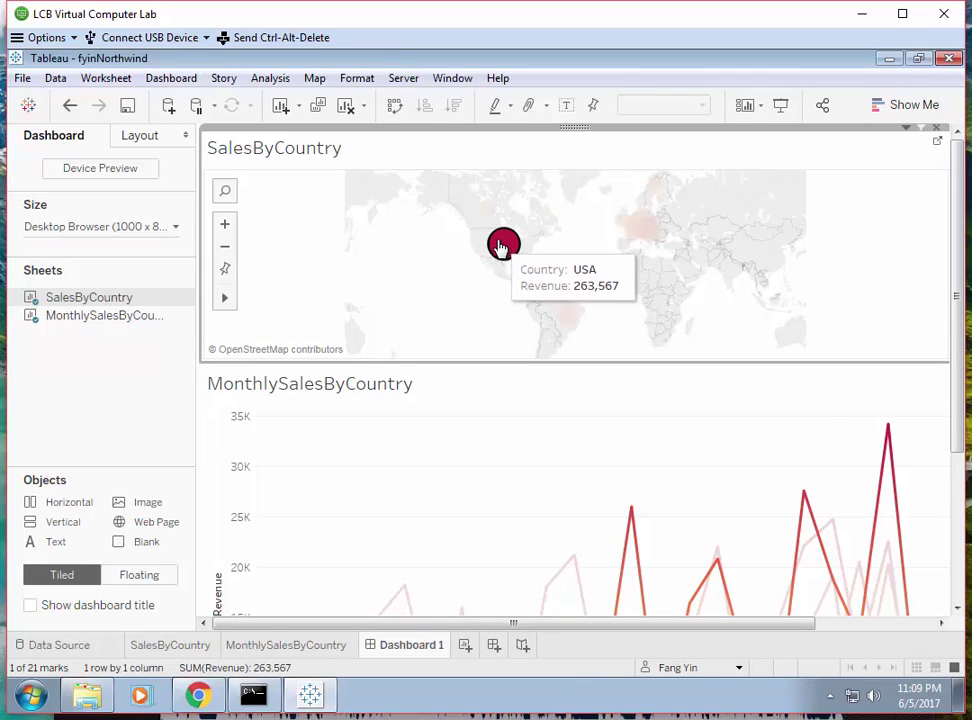
mouse_move(955, 418)
mouse_down()
mouse_move(946, 553)
mouse_move(955, 428)
mouse_up()
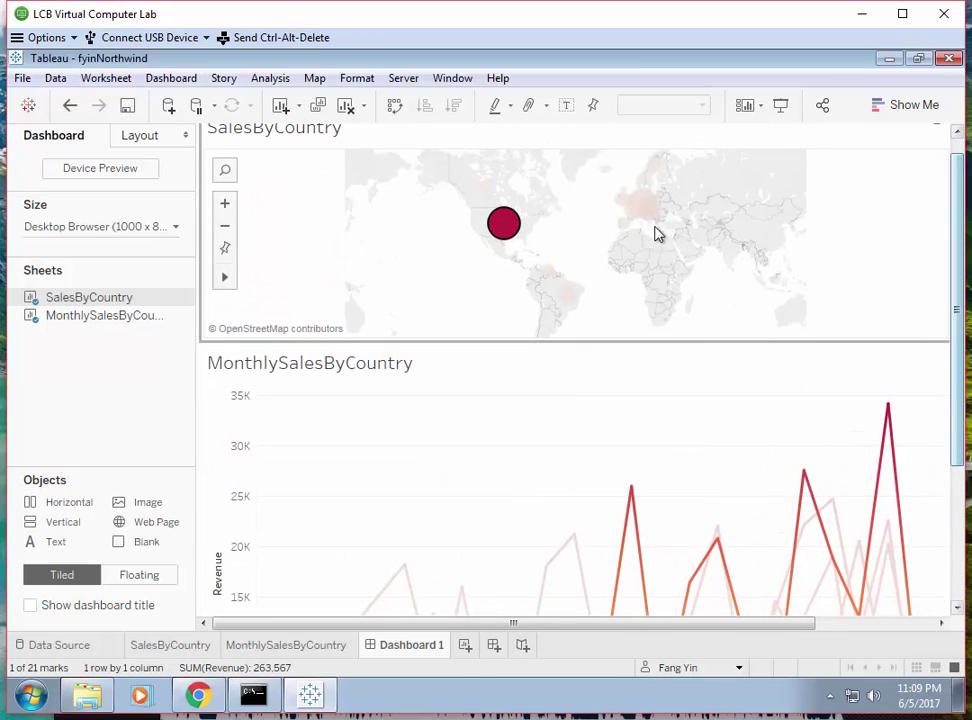
mouse_move(648, 215)
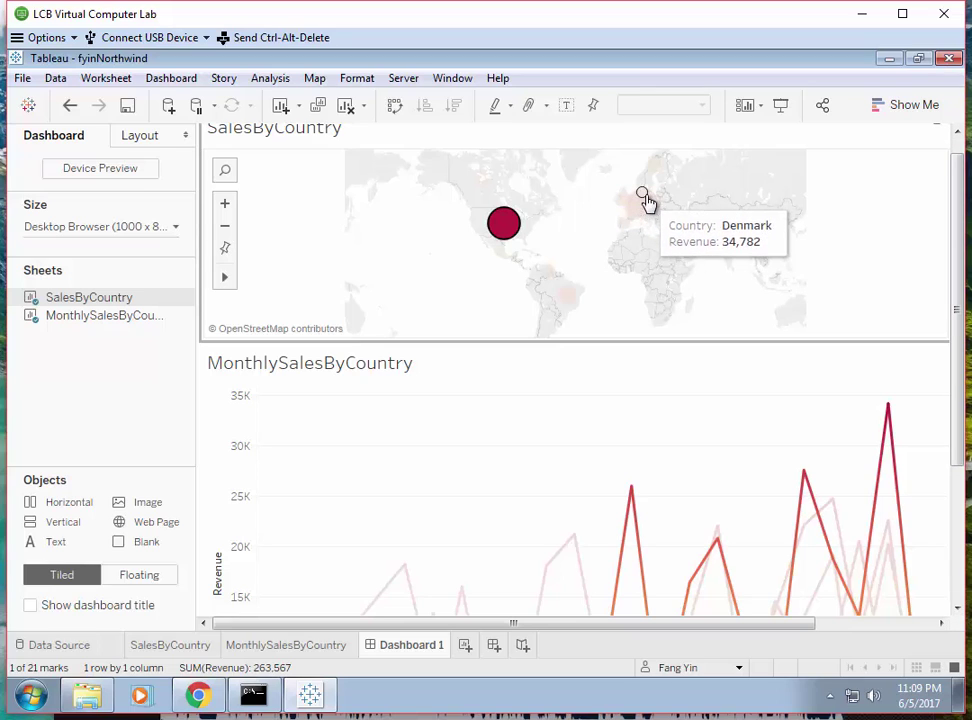
click(226, 205)
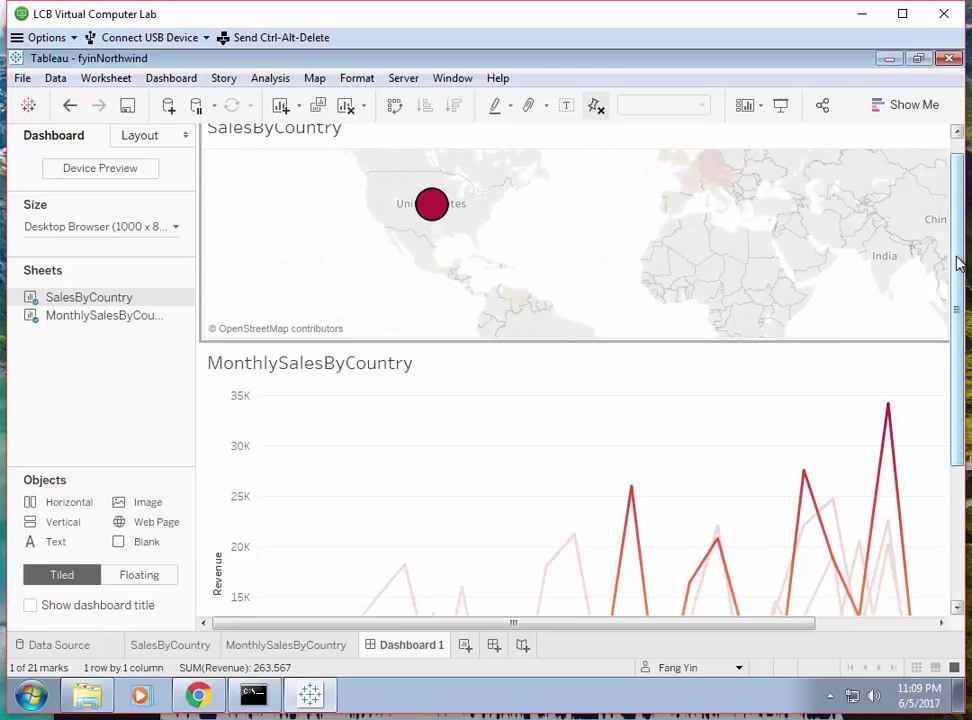
scroll(961, 195, up, 1)
Step: Select Germany on the map so its monthly revenue line (244,641) is highlighted
click(560, 224)
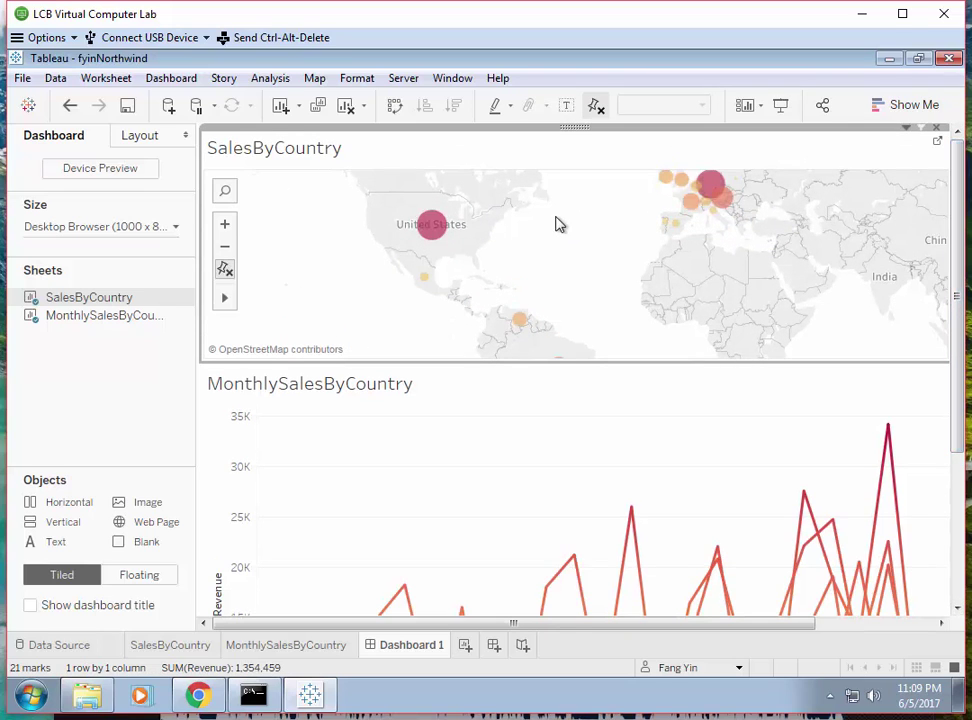
click(709, 189)
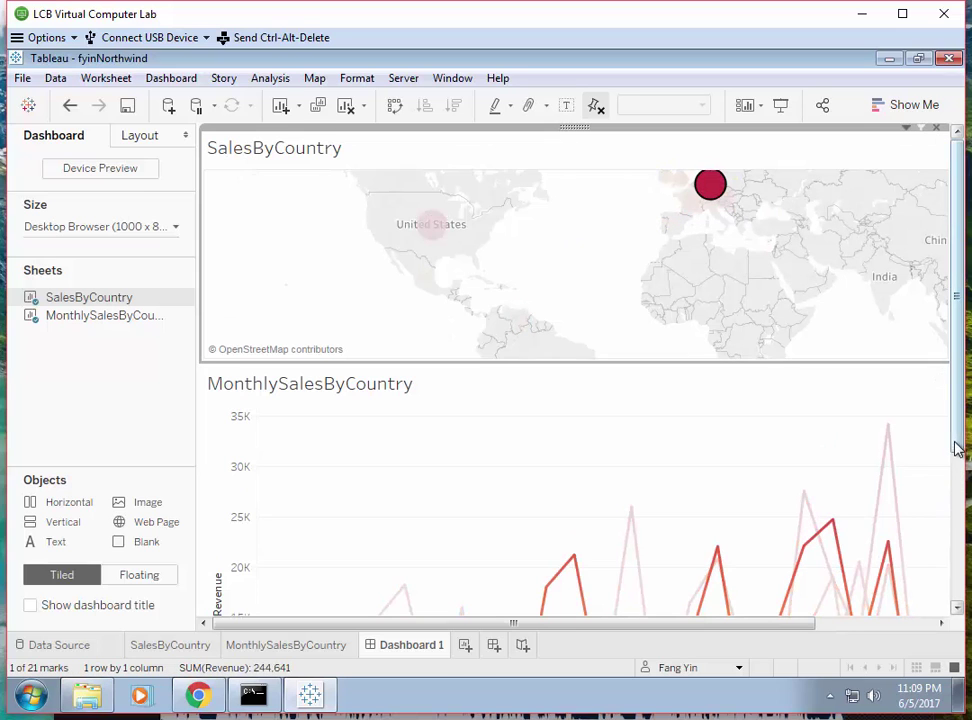
mouse_move(955, 435)
mouse_down()
mouse_move(965, 512)
mouse_move(963, 420)
mouse_up()
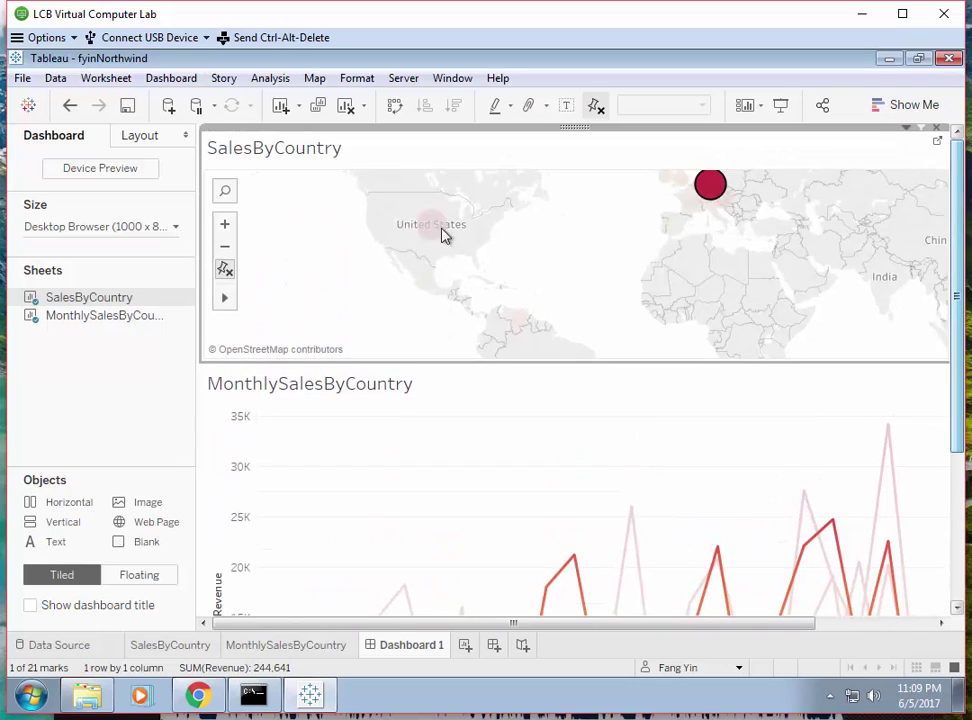
mouse_move(427, 228)
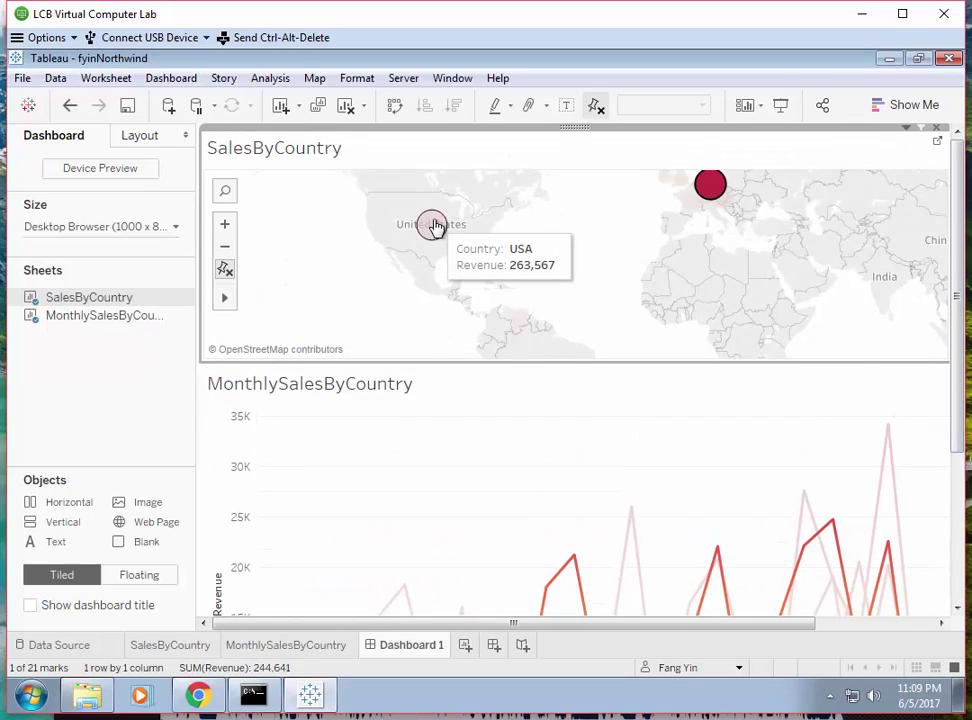
ctrl+click(432, 226)
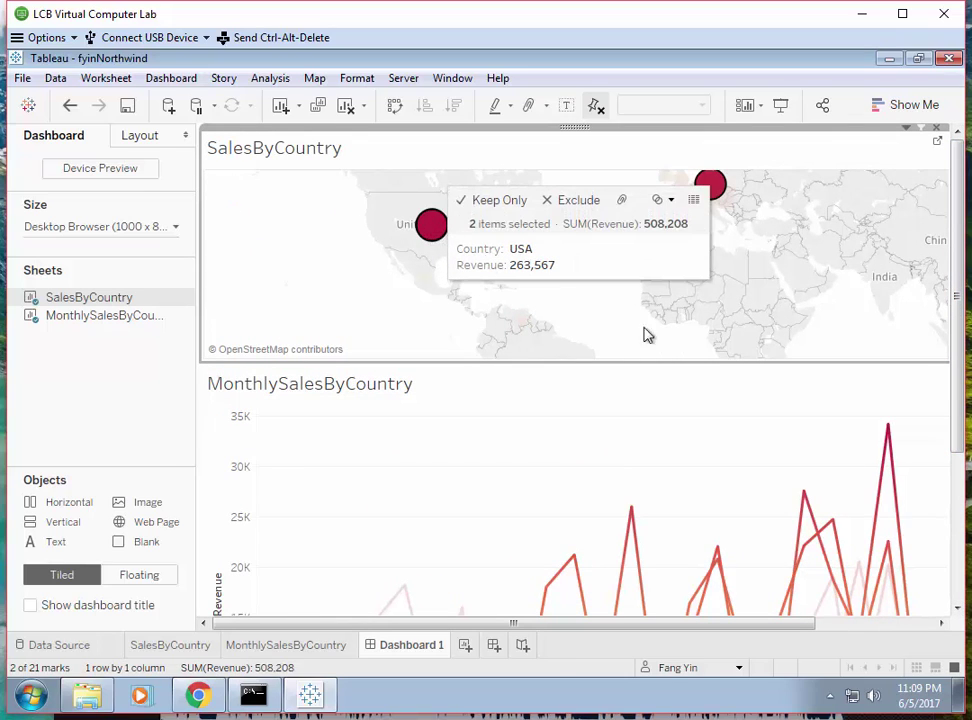
drag(952, 455, 945, 530)
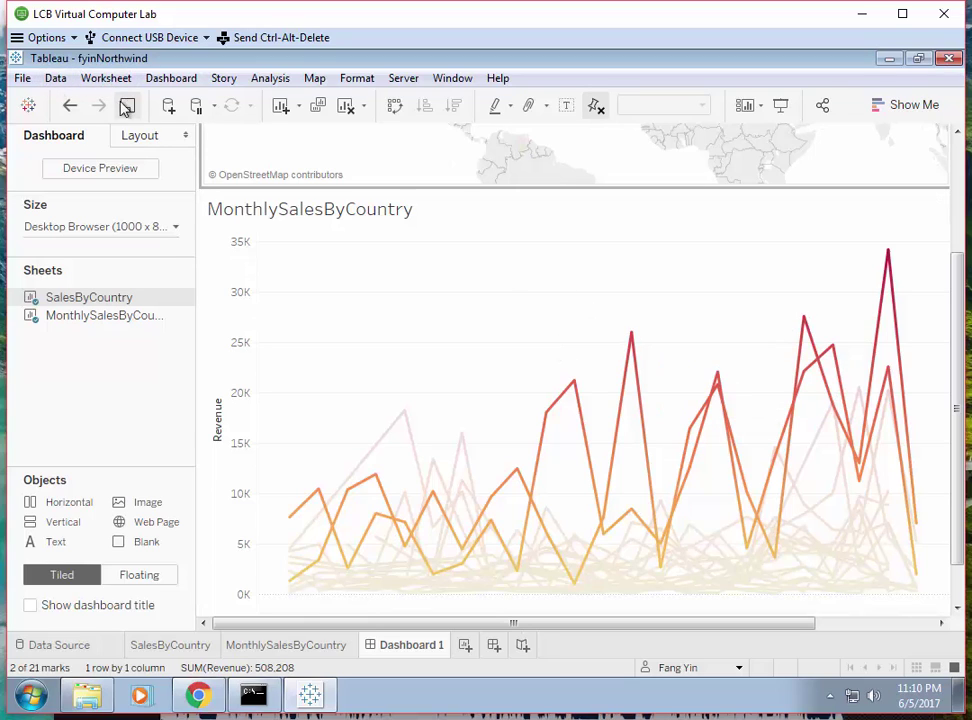
Step: Save to Tableau Public under the title fyinNorthwind, confirming overwrite of the existing workbook
click(24, 79)
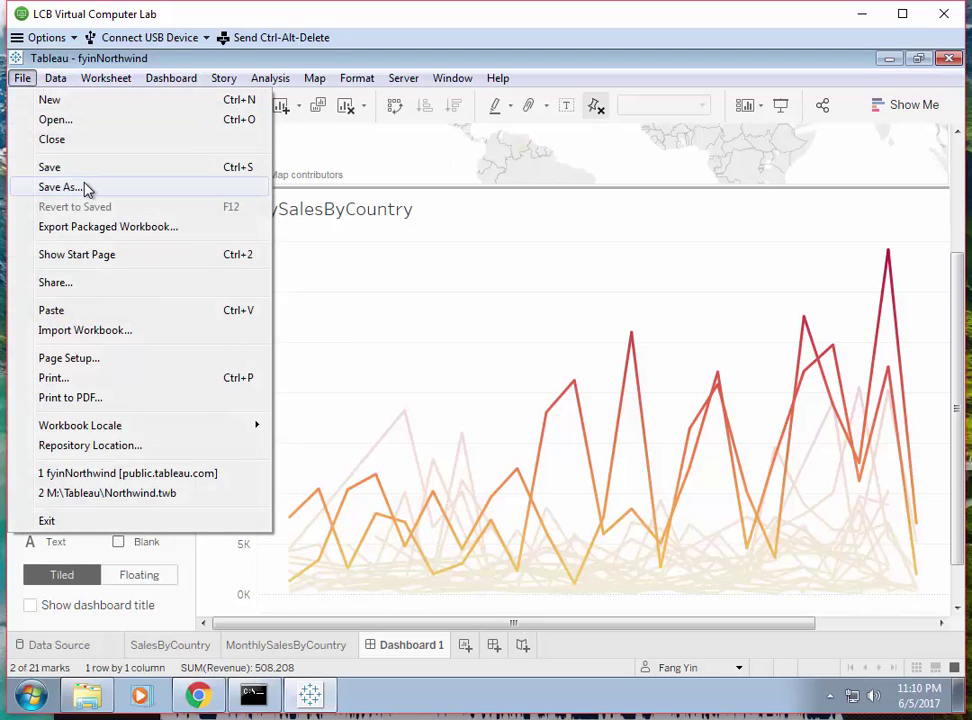
mouse_move(405, 84)
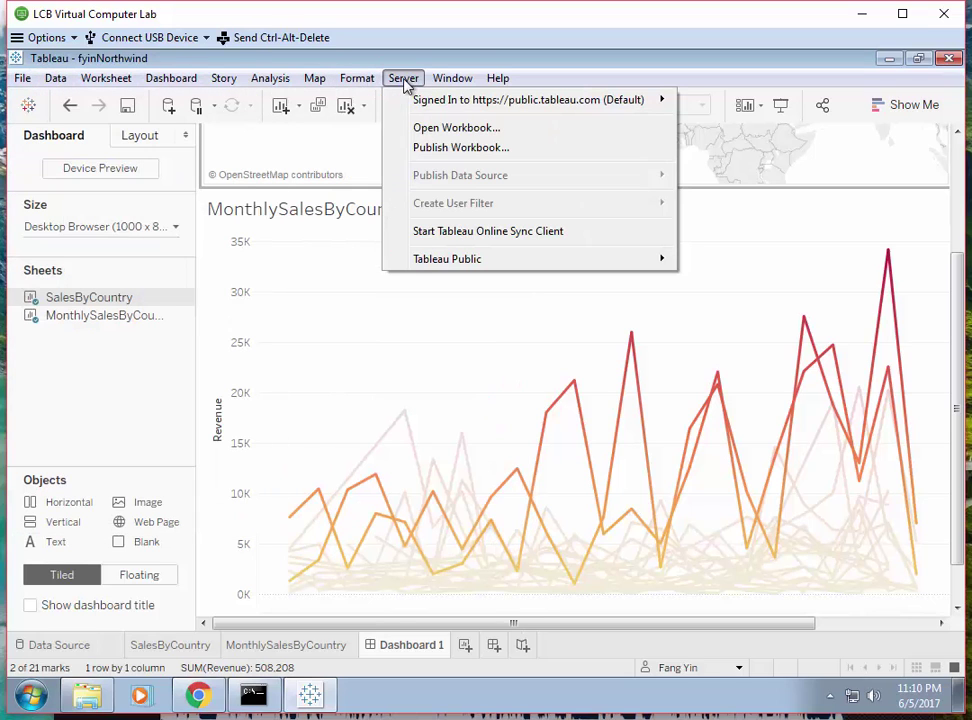
mouse_move(575, 262)
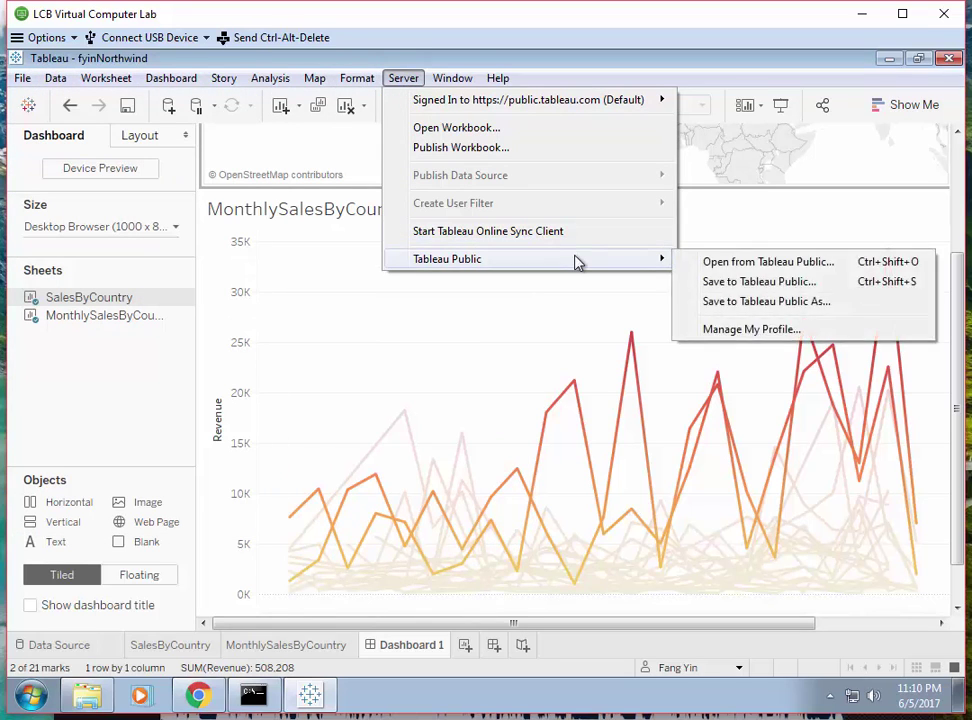
click(740, 302)
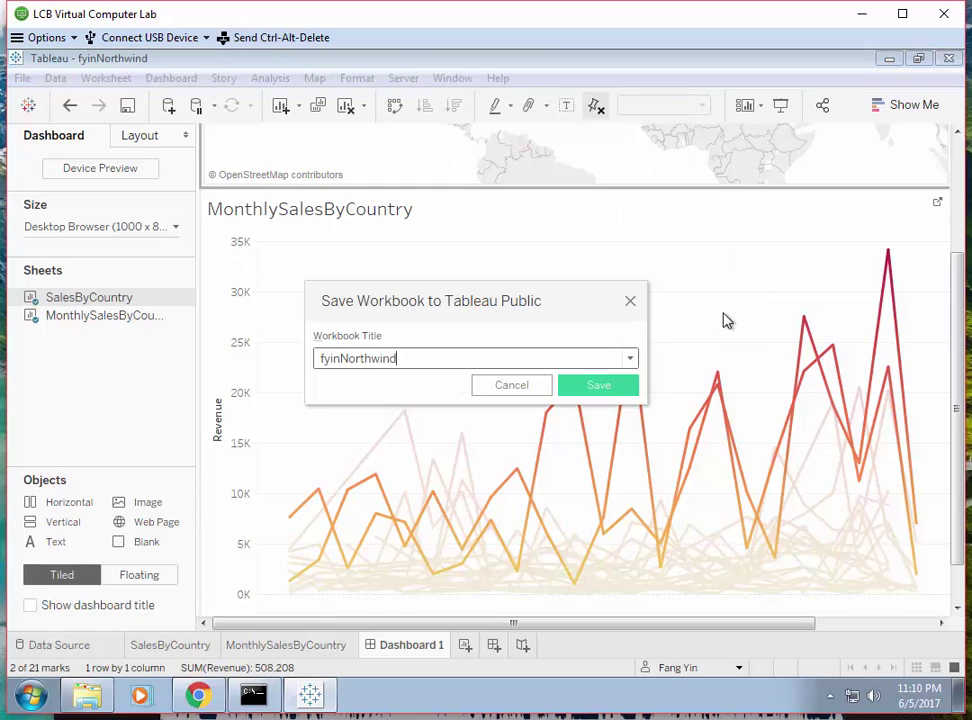
click(607, 390)
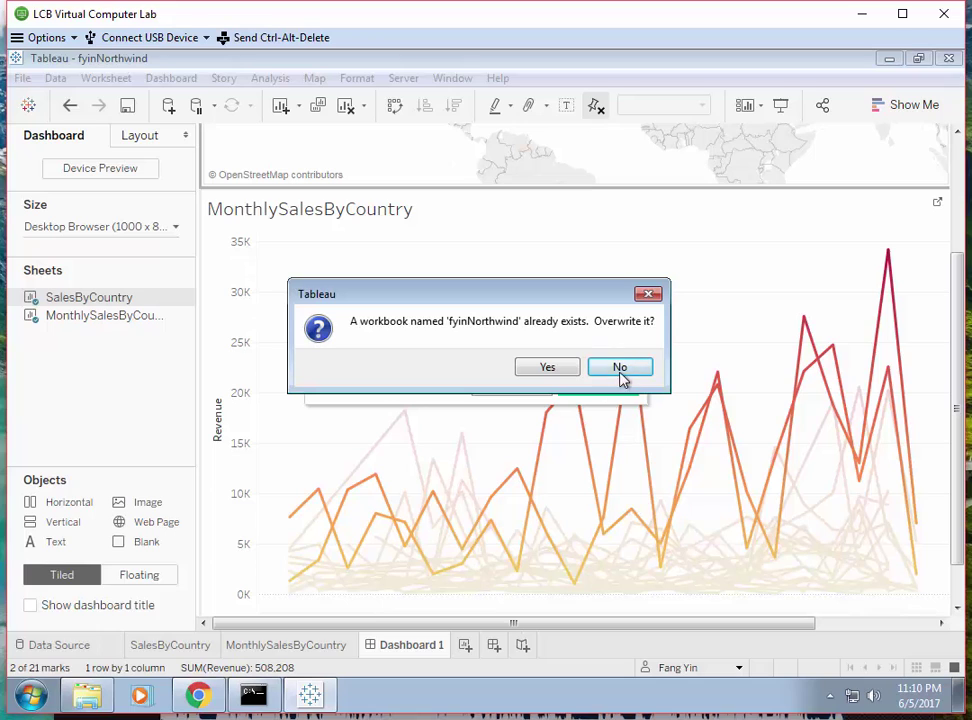
click(535, 369)
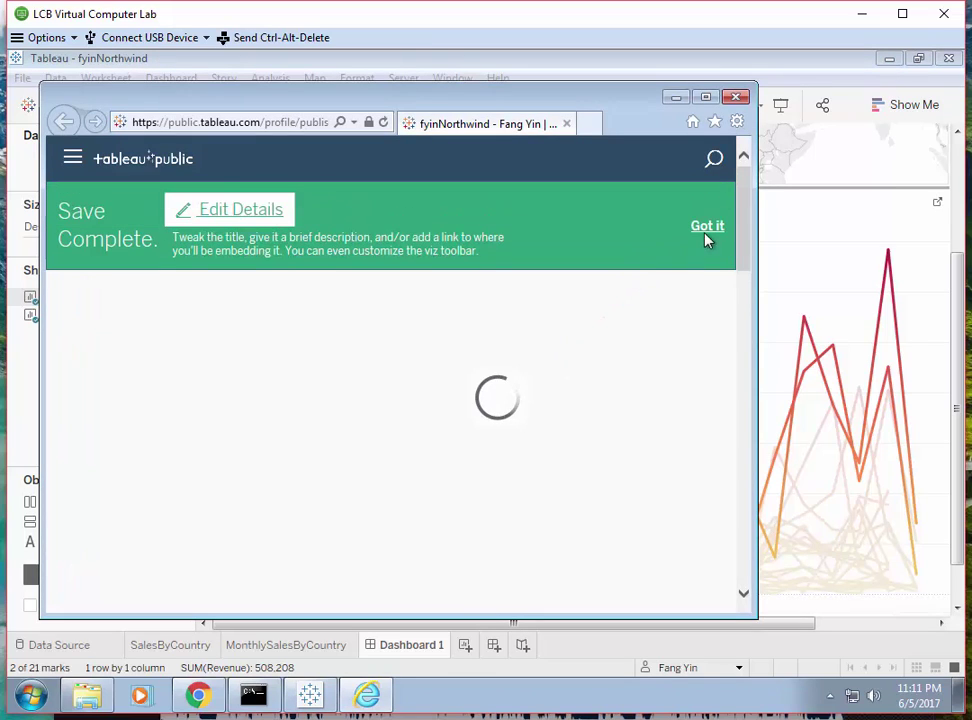
Step: Dismiss the save-complete notice and reposition the published dashboard on the page
click(707, 228)
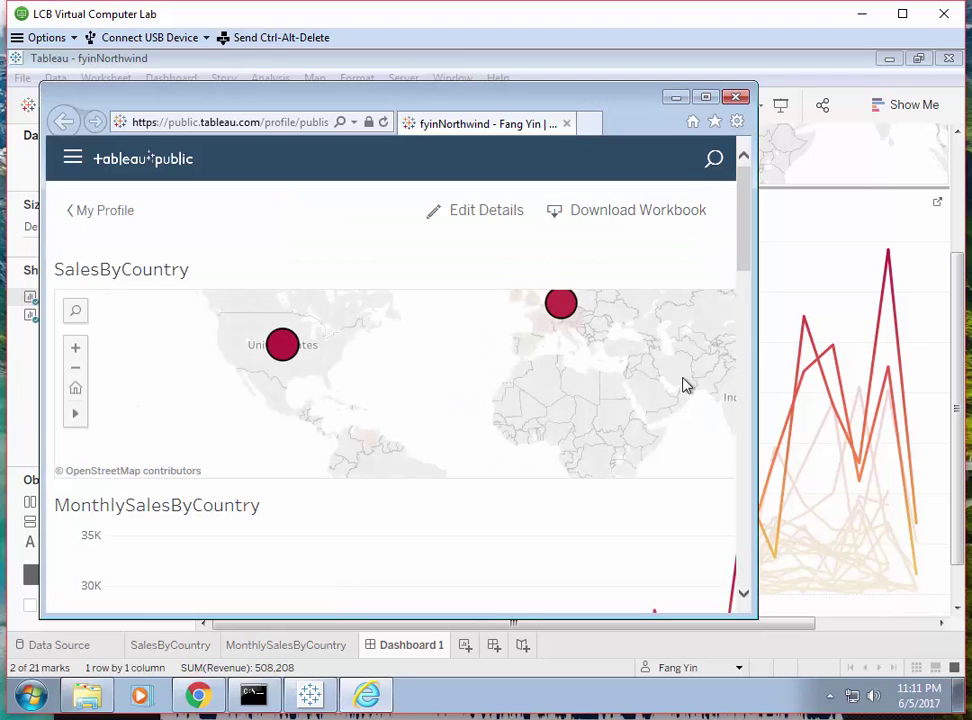
drag(750, 245, 755, 349)
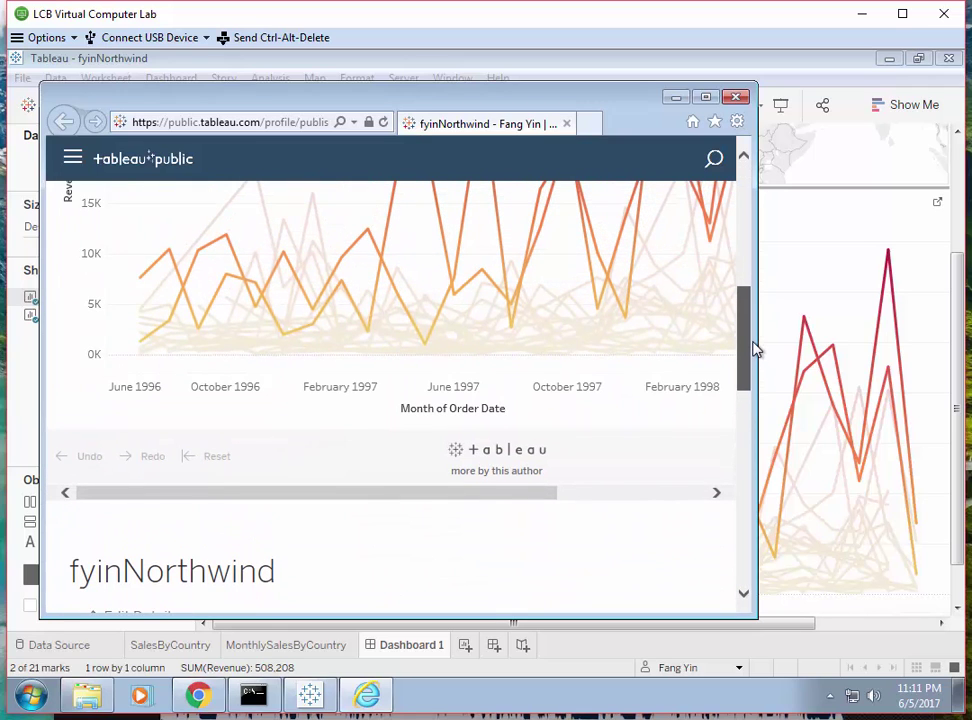
drag(533, 498, 678, 512)
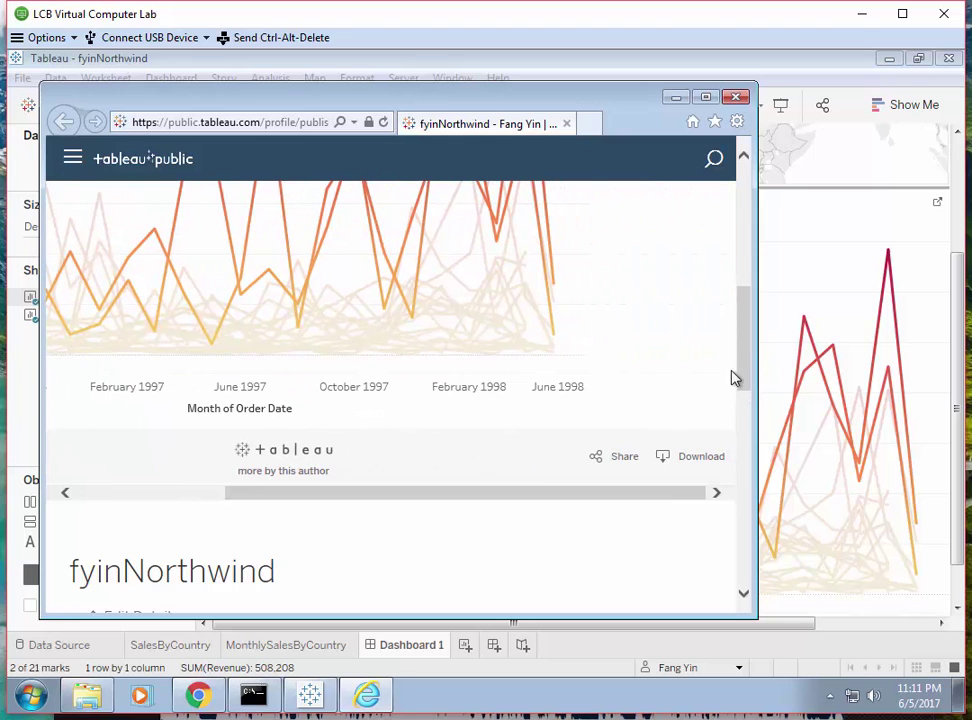
drag(748, 330, 745, 387)
Step: Select and copy the dashboard's share link from the Share options
click(615, 360)
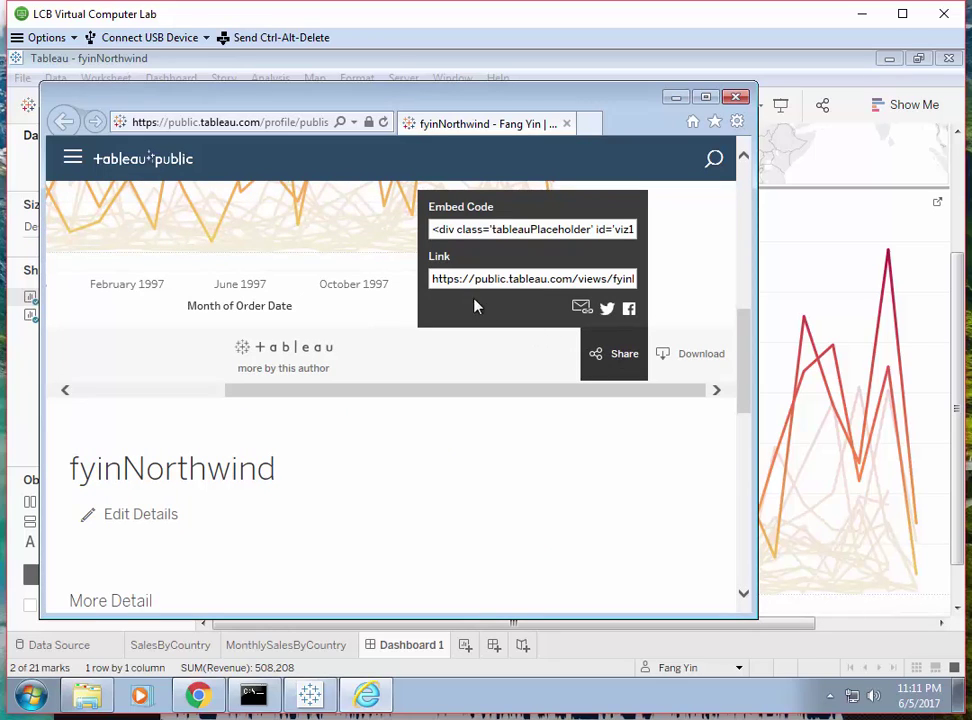
right_click(444, 280)
click(485, 404)
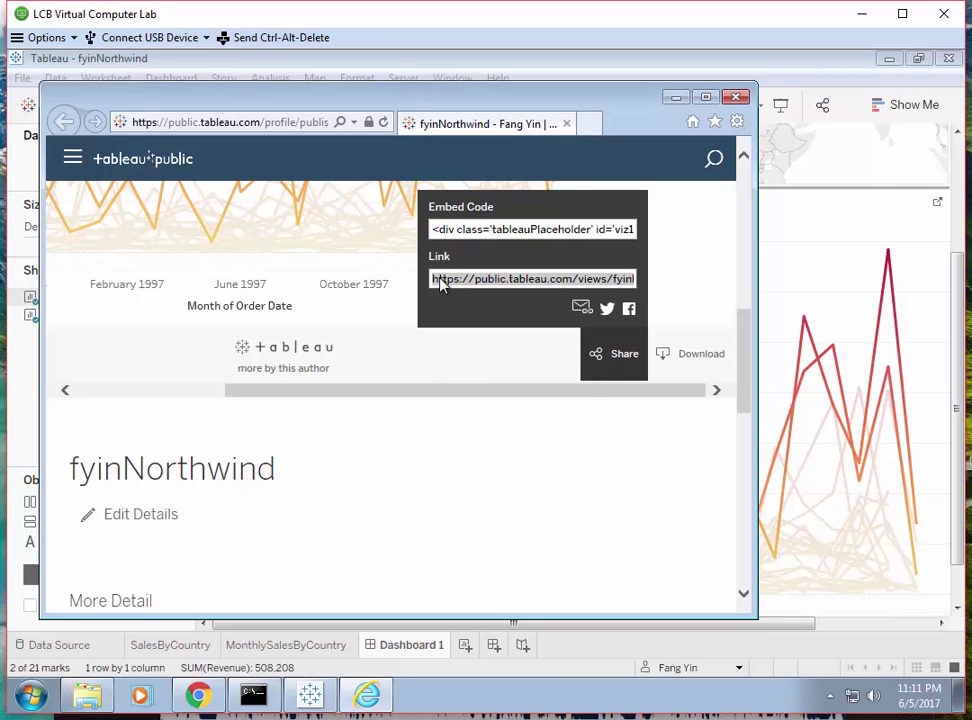
right_click(434, 283)
click(490, 341)
Step: Load the copied dashboard link in a new tab, maximized and zoomed out to fit
click(589, 124)
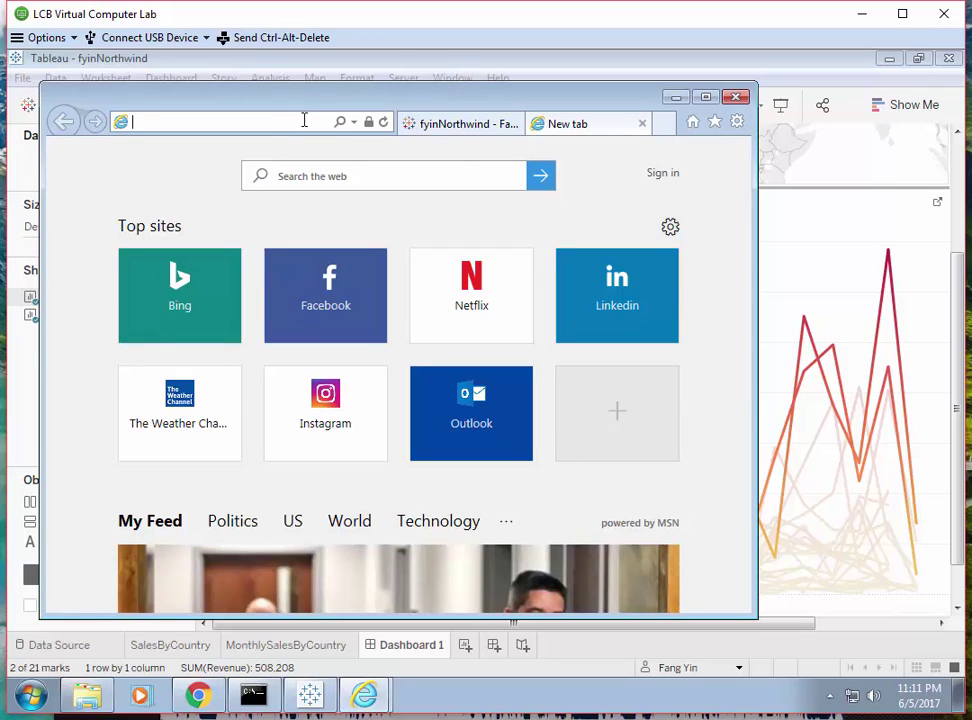
key(ctrl+v)
key(Return)
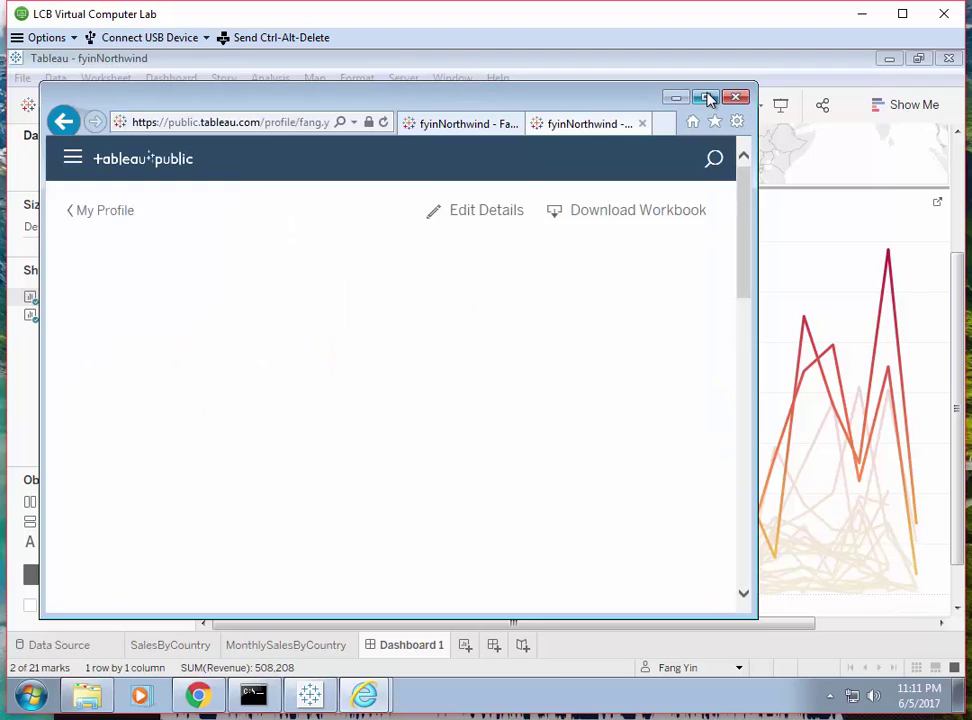
click(706, 96)
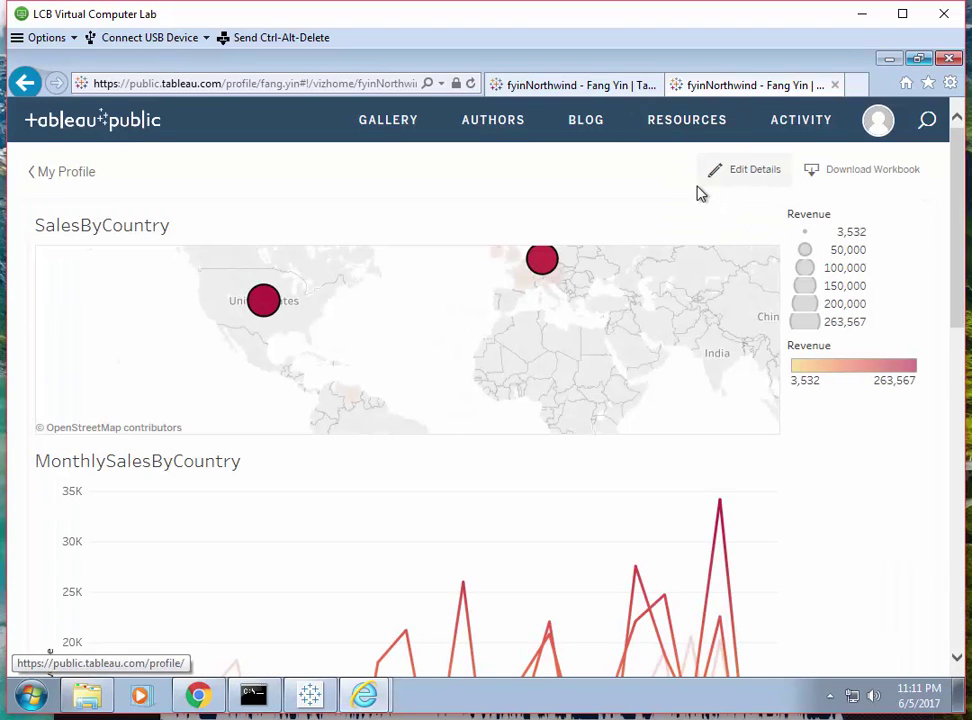
key(ctrl+minus)
key(ctrl+minus)
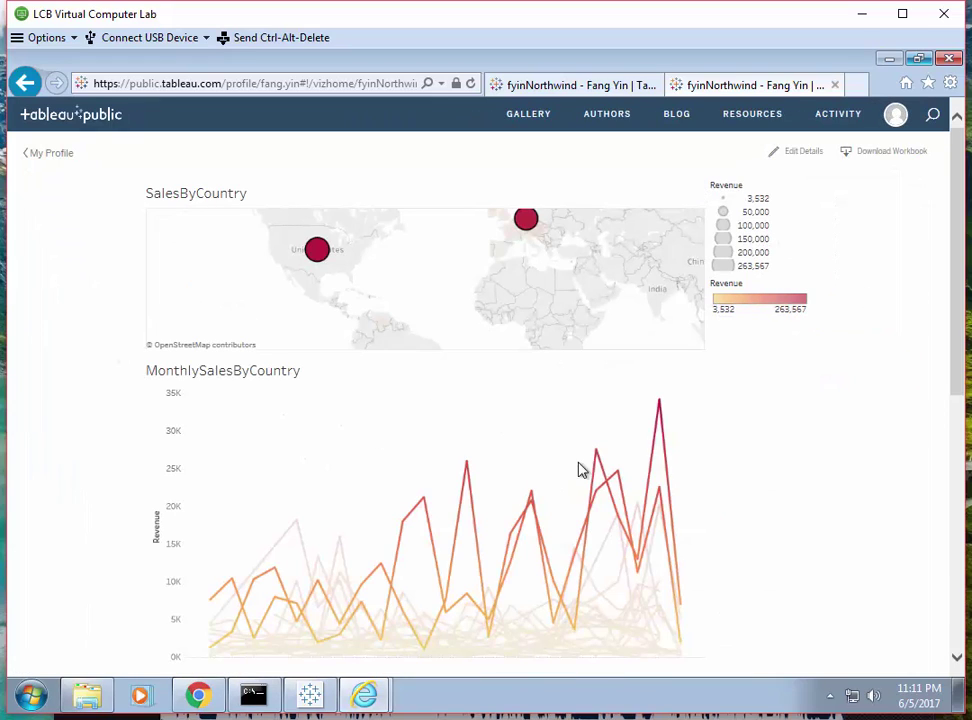
Step: Select France and Germany on the map to highlight their monthly sales lines
click(440, 275)
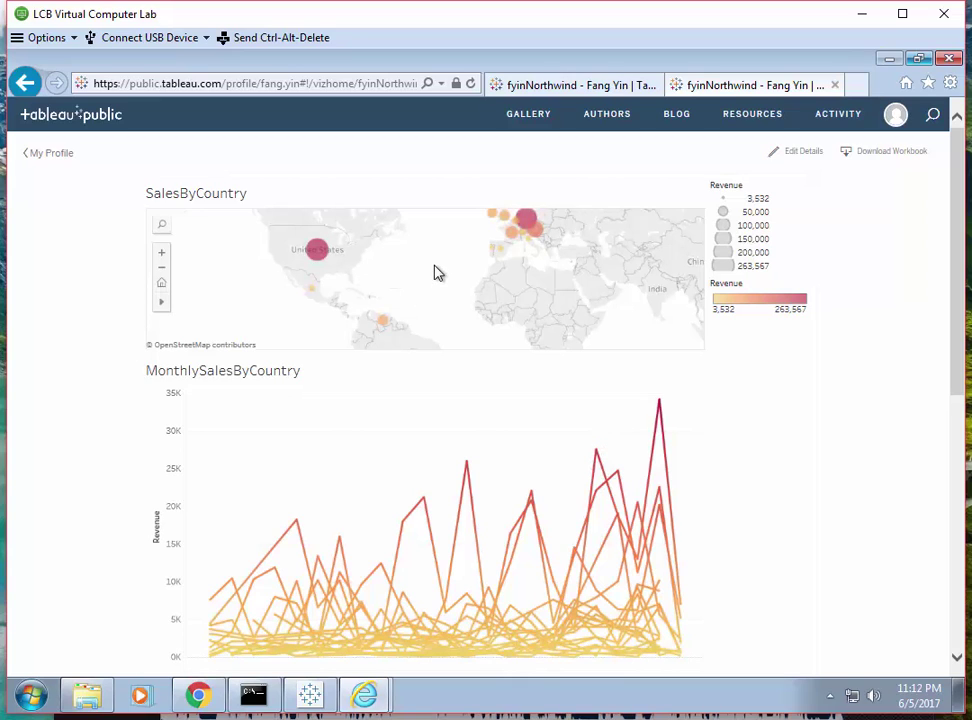
click(318, 254)
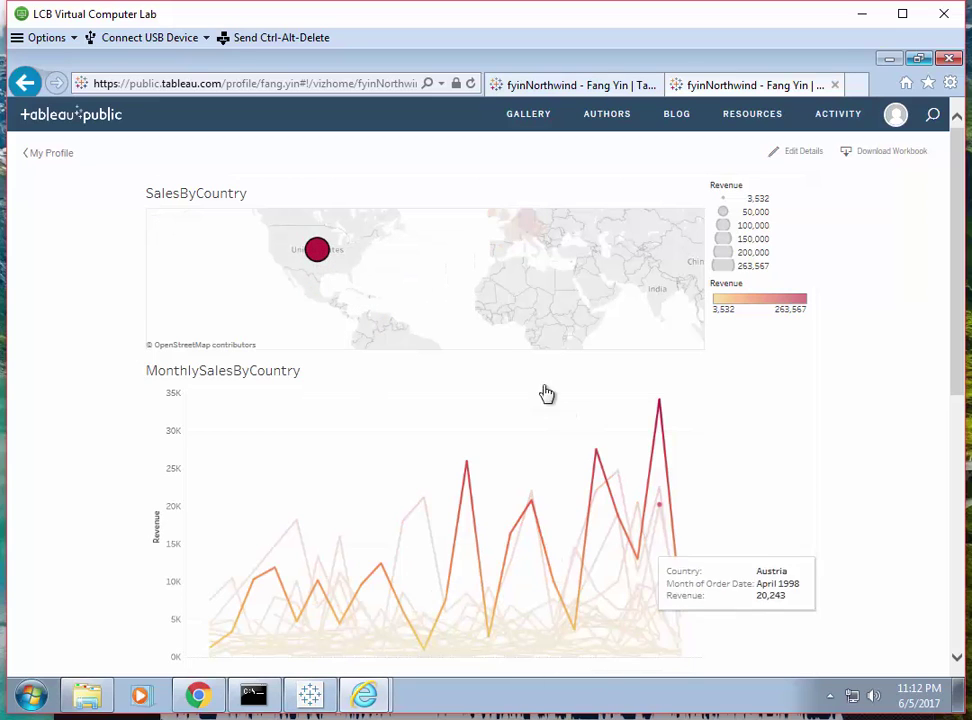
click(526, 219)
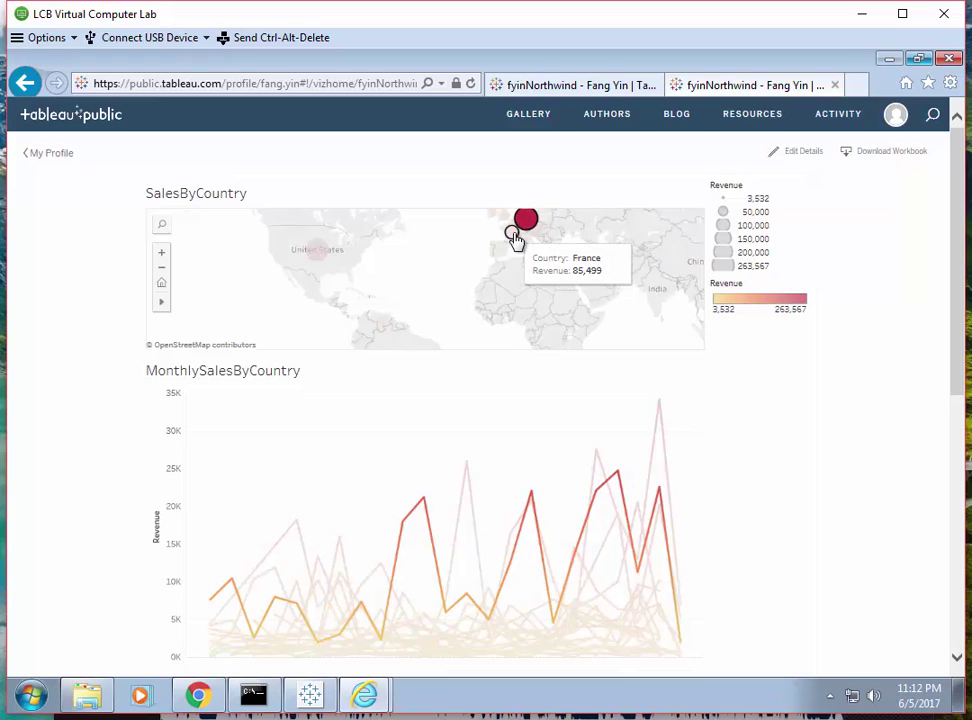
click(512, 236)
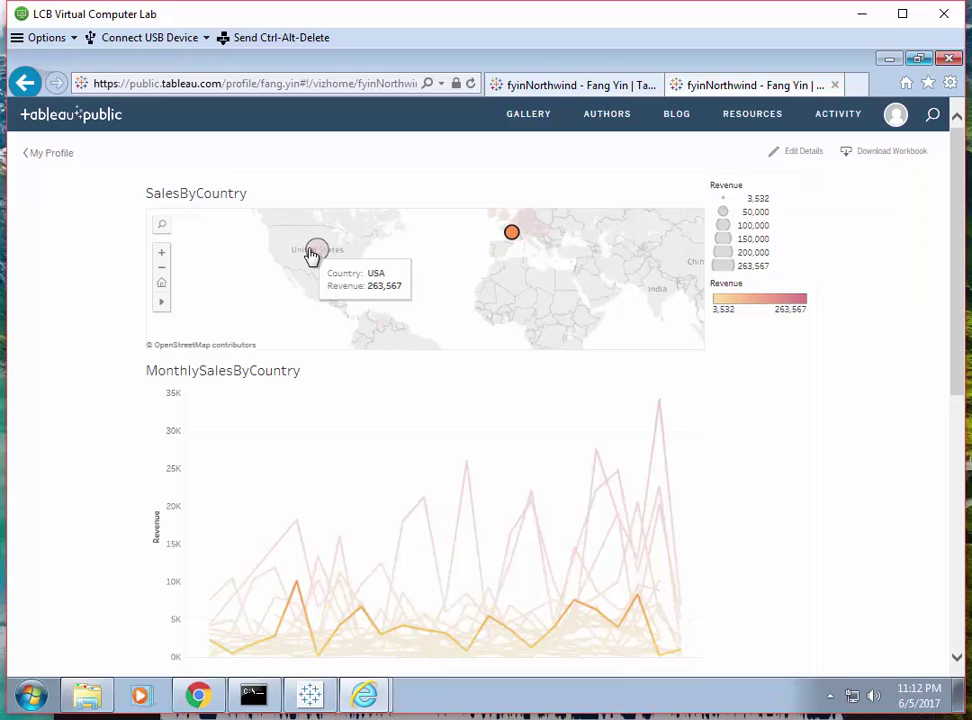
ctrl+click(526, 221)
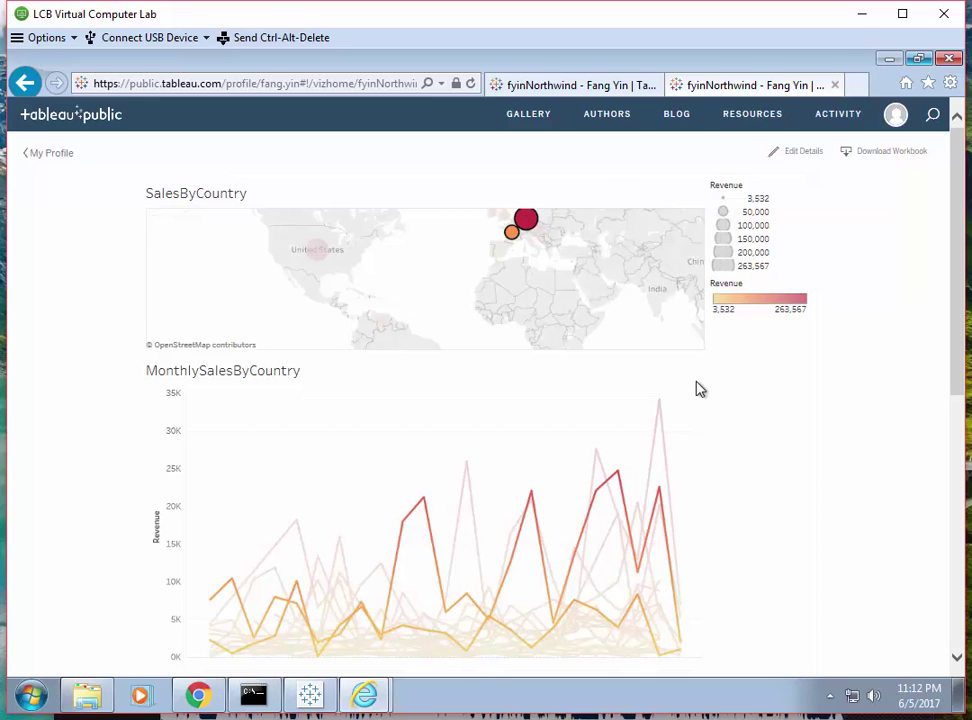